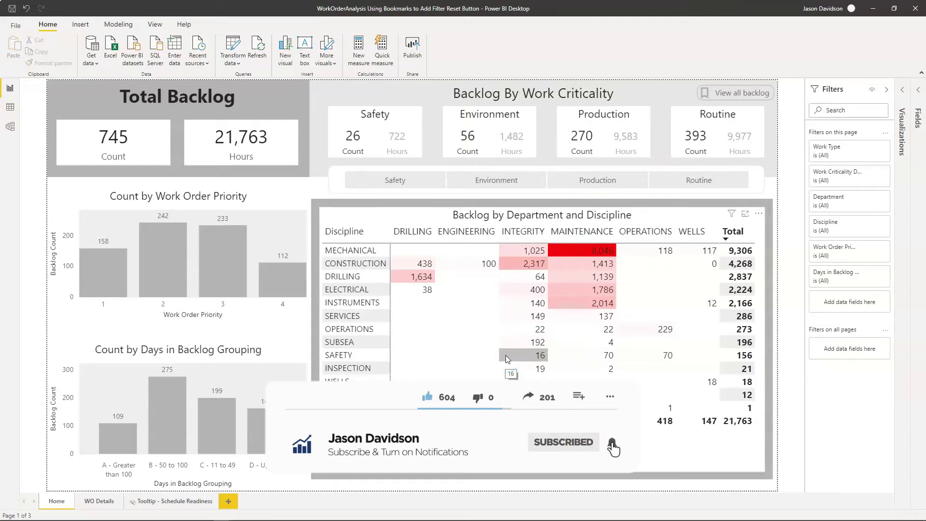
Step: Filter the page to Production on the criticality slicer
left_click(363, 224)
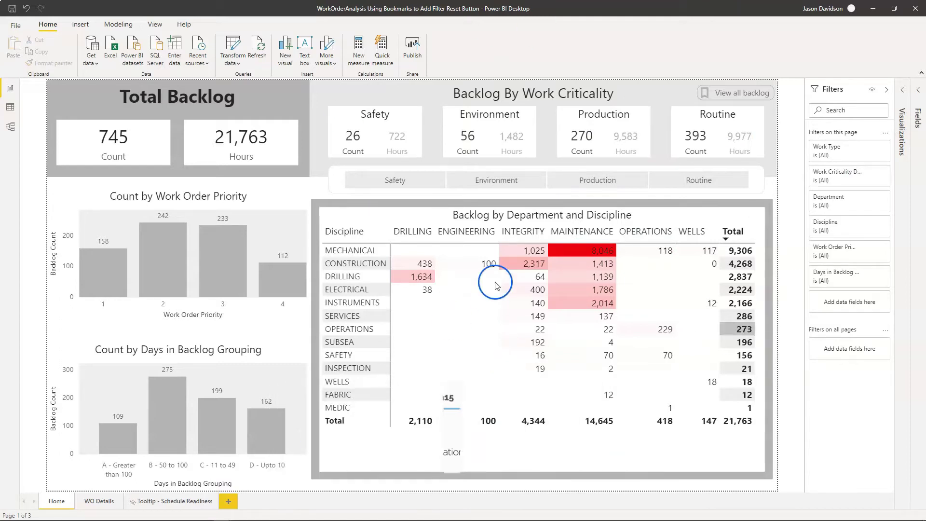
left_click(594, 186)
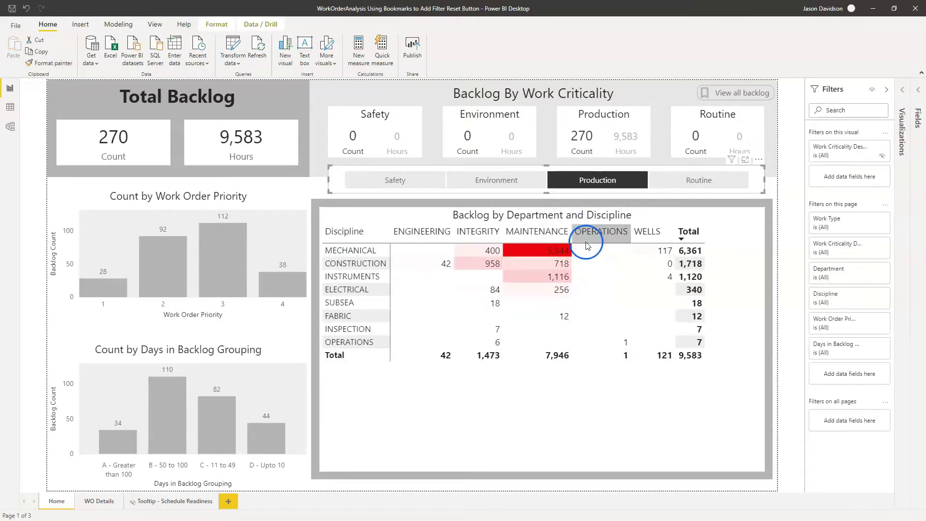
left_click(594, 186)
left_click(597, 196)
left_click(598, 188)
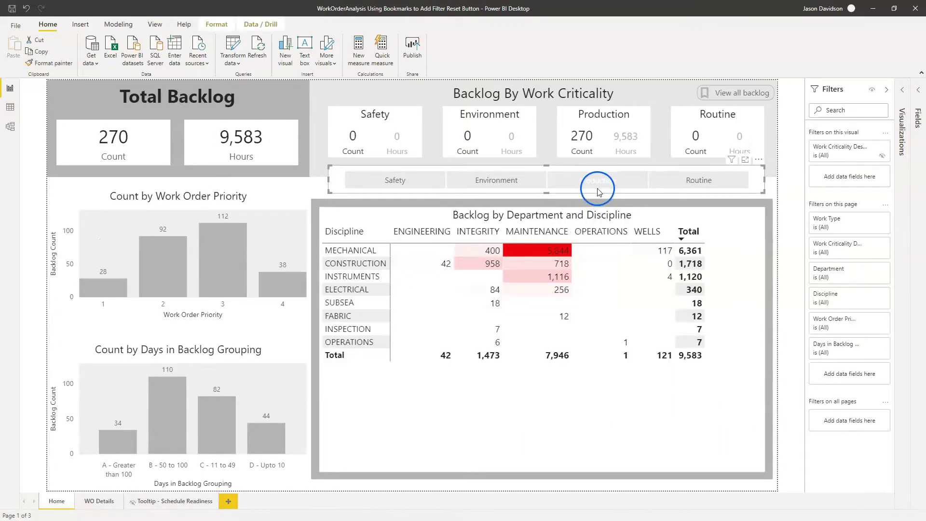
left_click(598, 189)
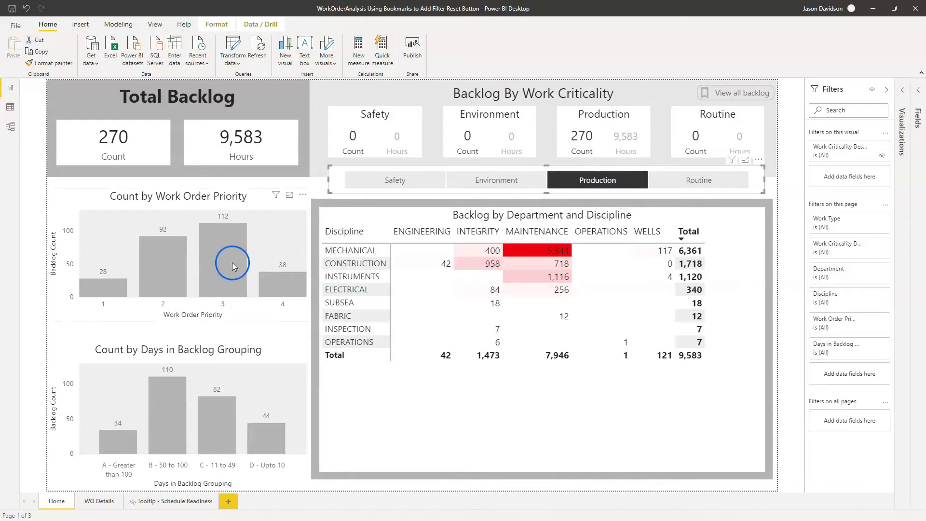
Step: Cross-filter to priority 1 and MECHANICAL with Production kept, then expand the Work Type card
left_click(103, 290)
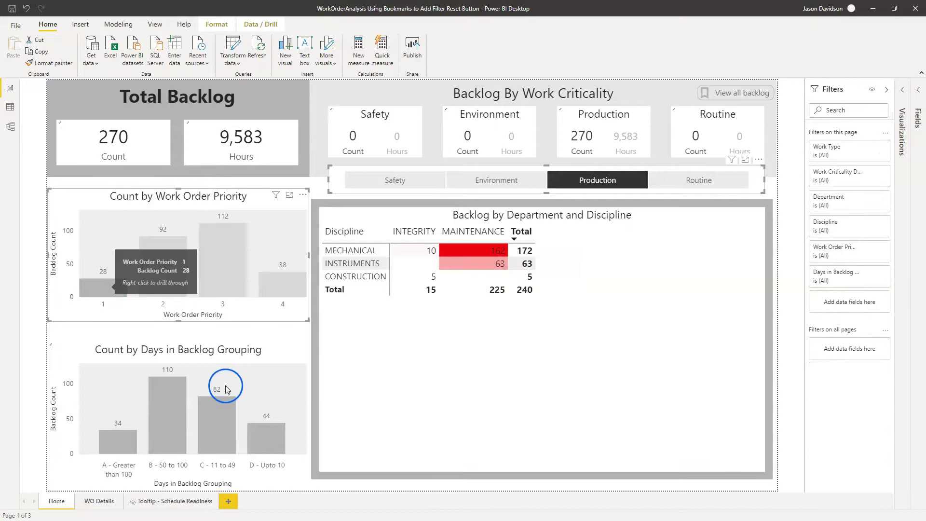
left_click(357, 251)
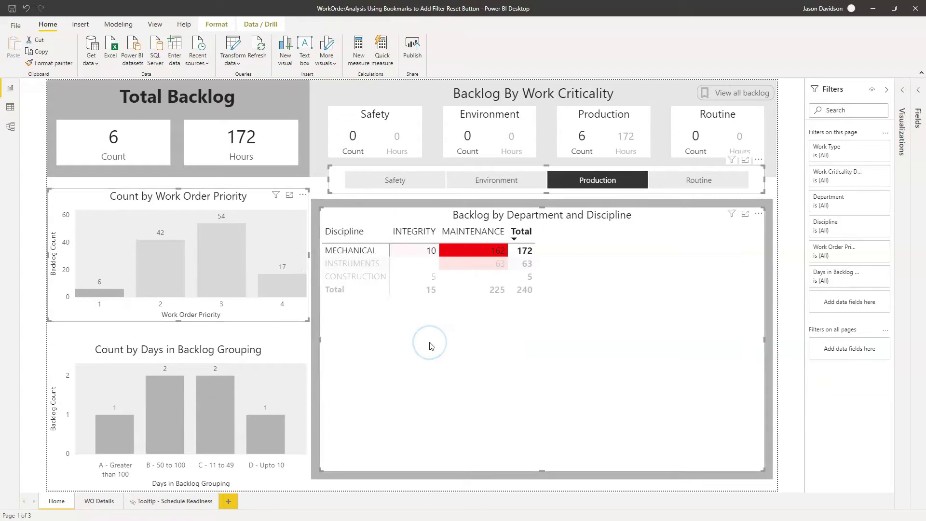
left_click(579, 183)
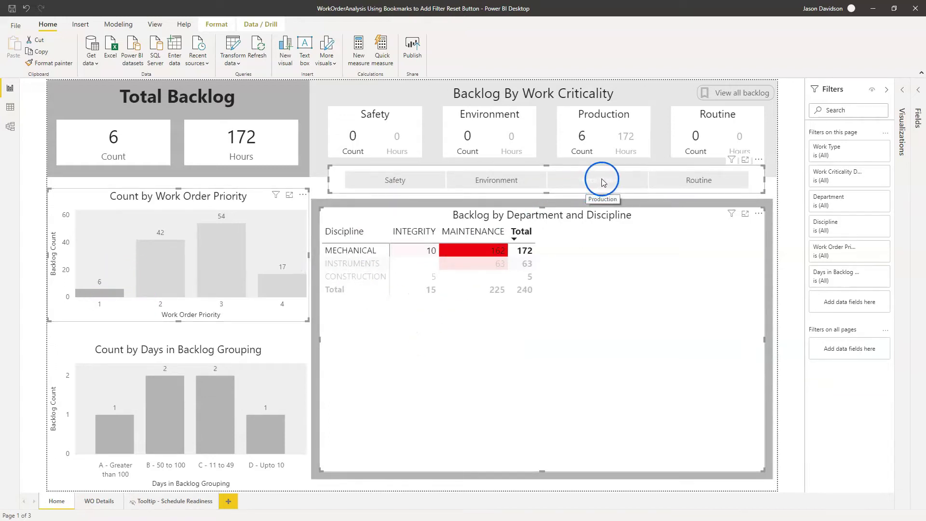
left_click(601, 182)
left_click(602, 183)
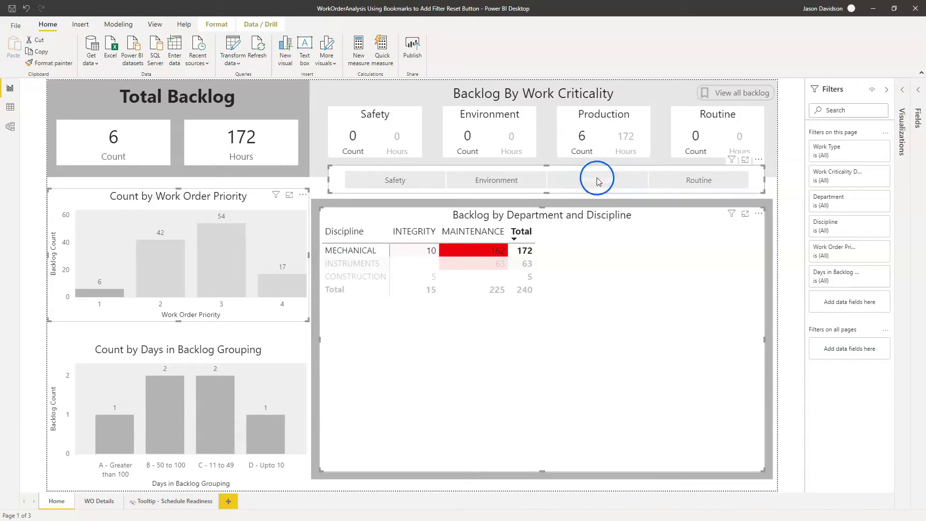
left_click(601, 182)
left_click(861, 146)
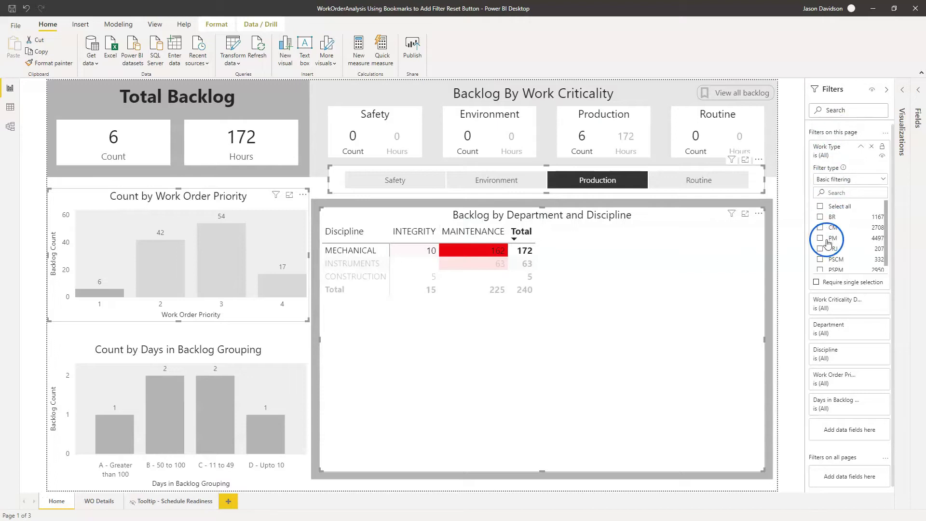
Step: Filter Work Type to BR and clear the MECHANICAL cross-filter, showing 55 items and 1,418 hours
left_click(820, 218)
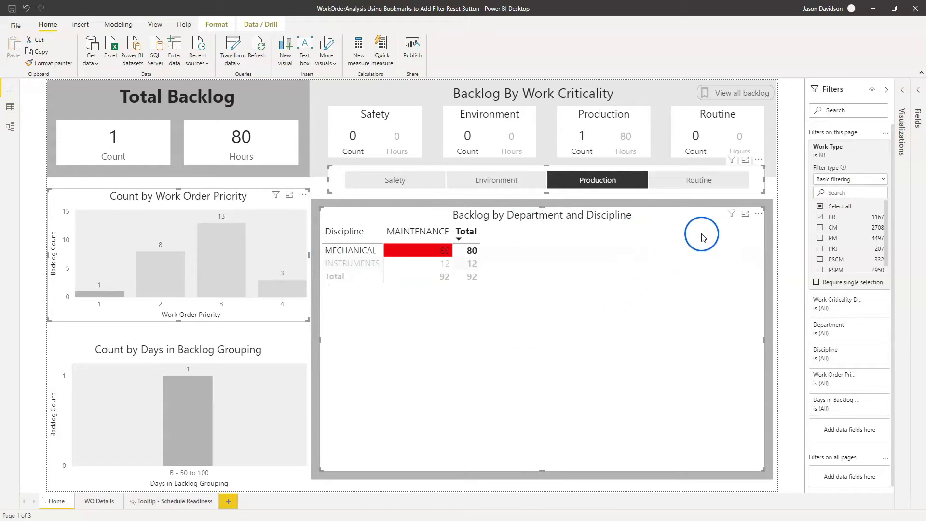
mouse_move(733, 216)
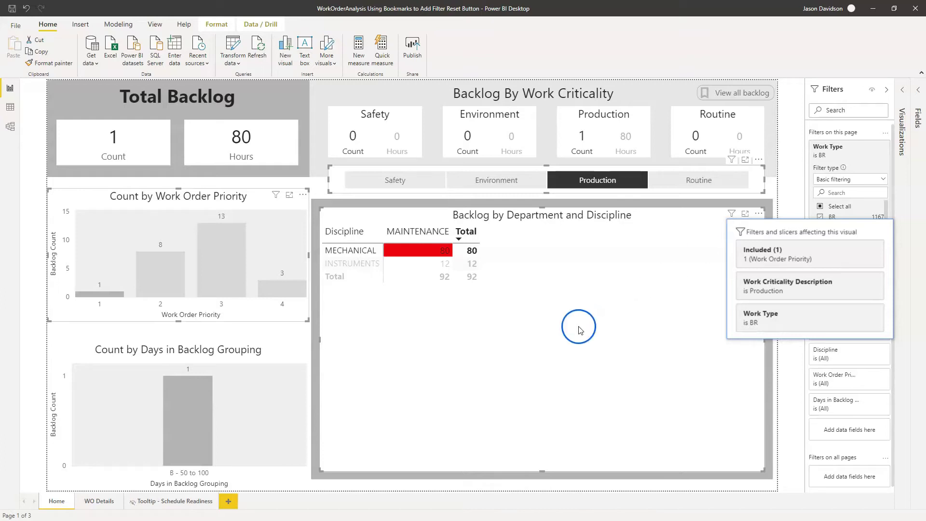
left_click(340, 250)
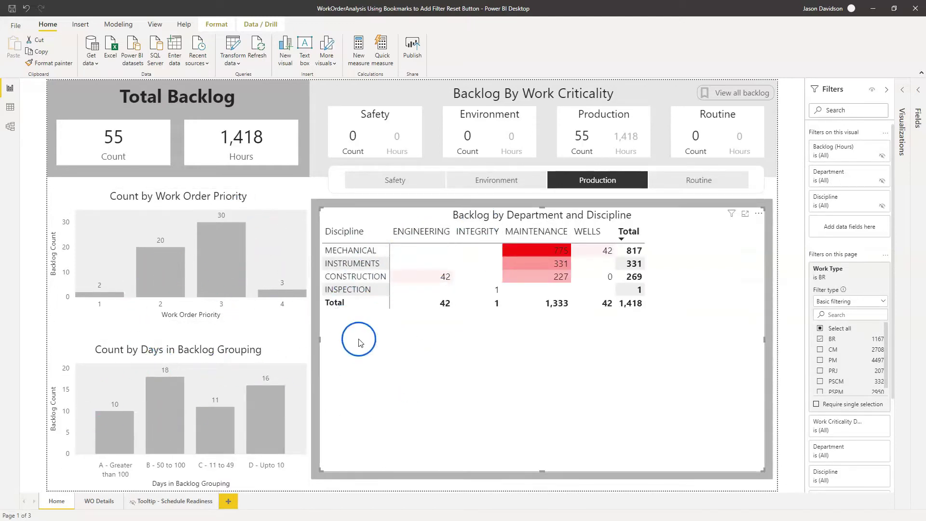
Step: Toggle the criticality slicer between Production and Safety, ending back on Production
left_click(598, 182)
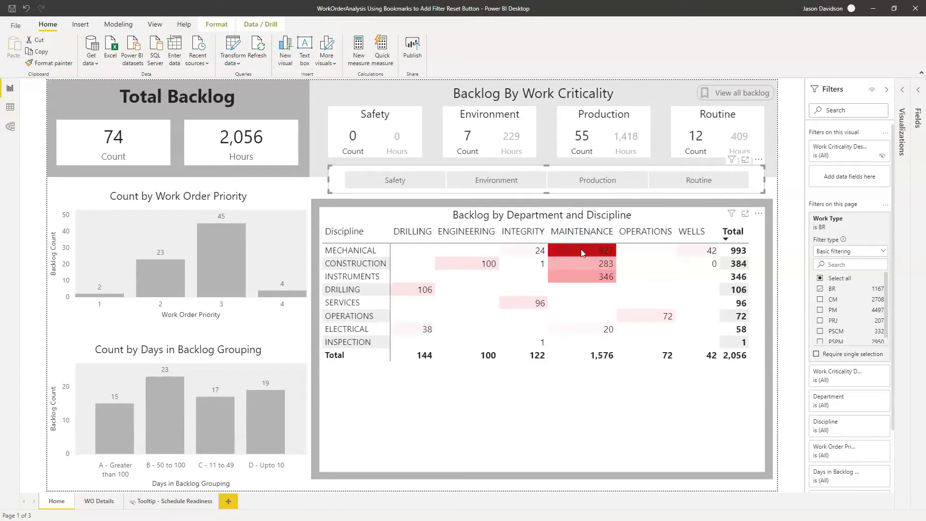
left_click(590, 179)
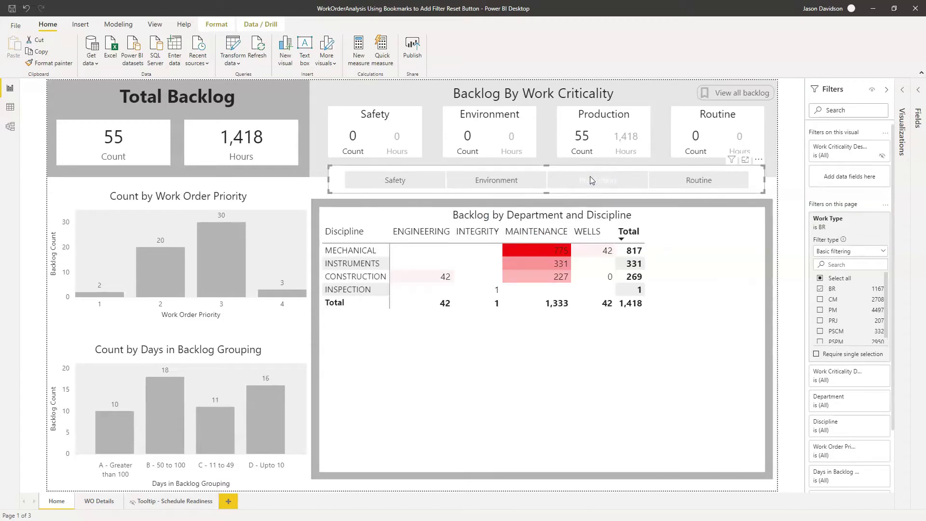
left_click(409, 180)
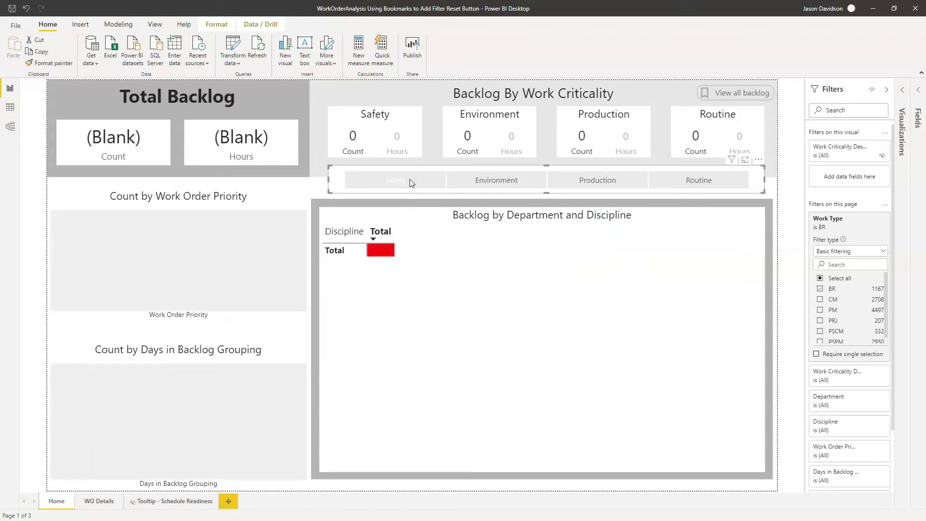
left_click(393, 252)
left_click(408, 179)
left_click(588, 184)
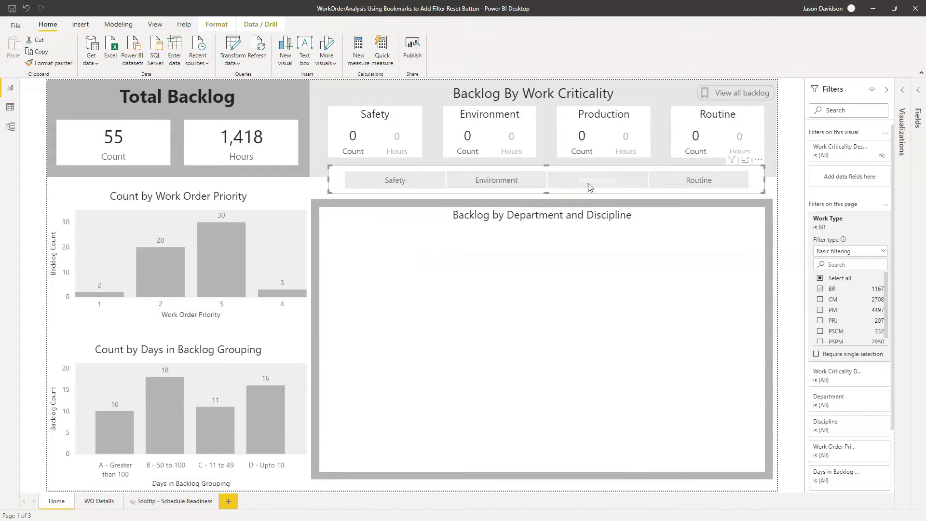
left_click(507, 381)
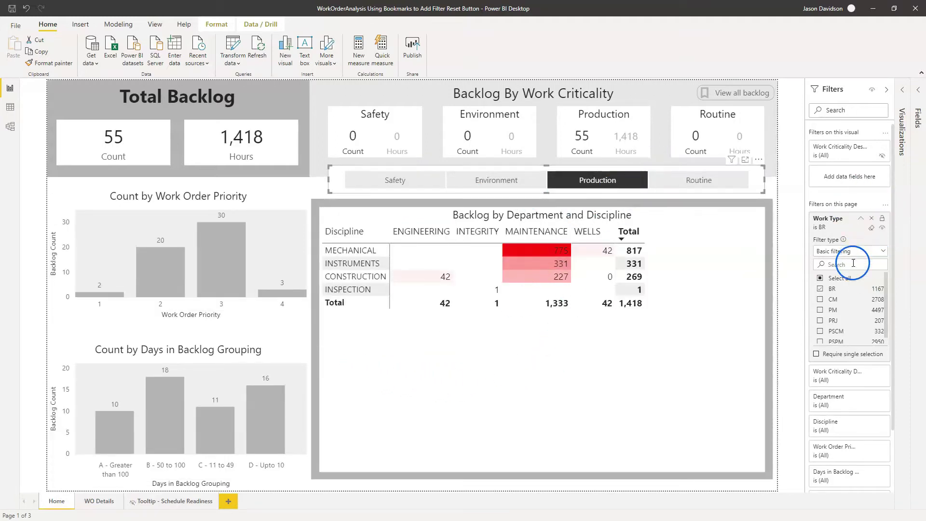
Step: Uncheck BR in Work Type and clear the criticality slicer, restoring 745 items and 21,763 hours
left_click(871, 232)
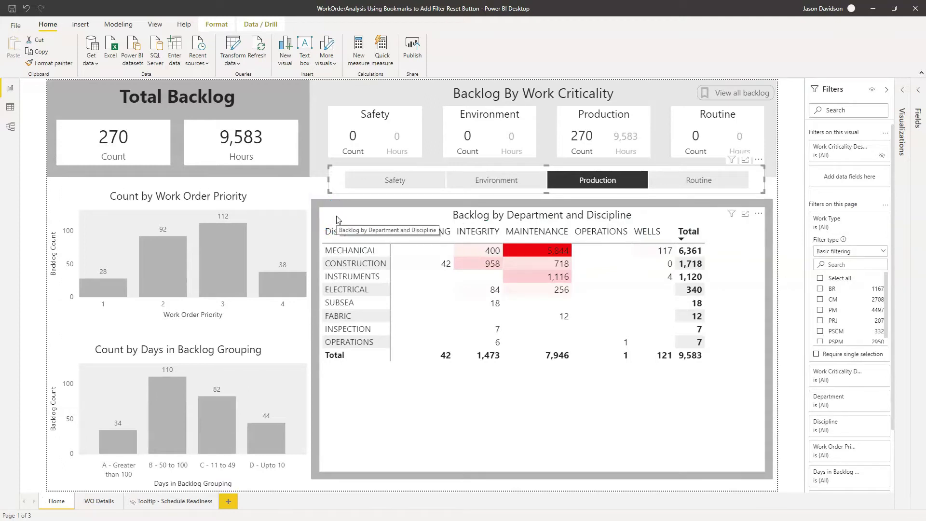
left_click(606, 186)
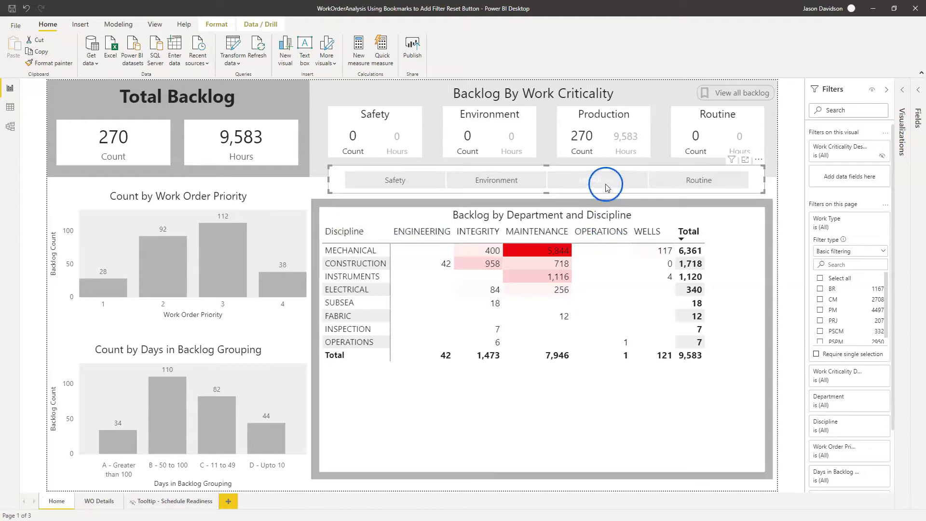
left_click(716, 186)
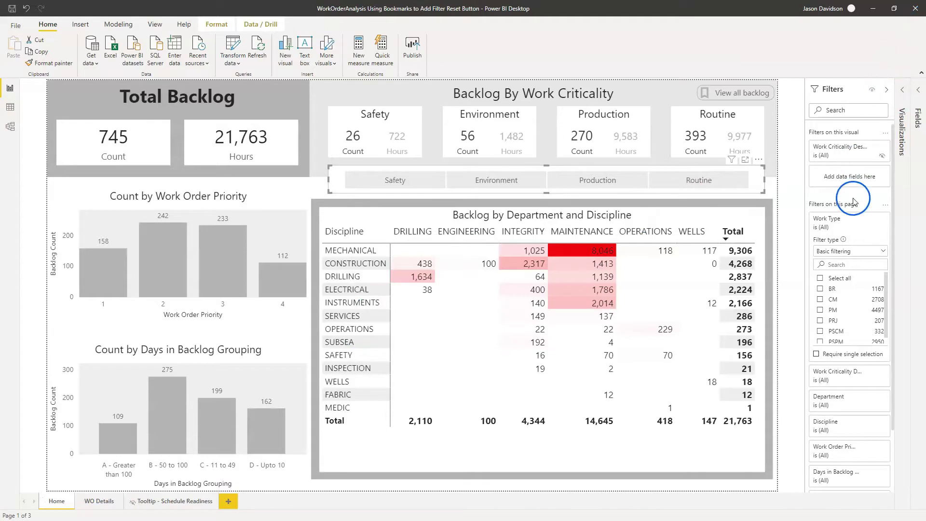
Step: Collapse the Work Type card and show the Bookmarks pane, which lists only All Backlog
left_click(863, 223)
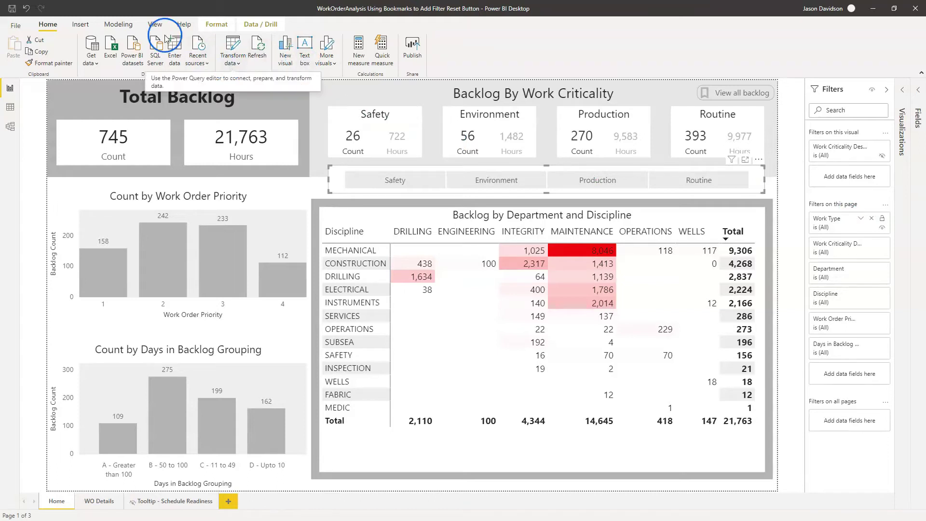
left_click(80, 25)
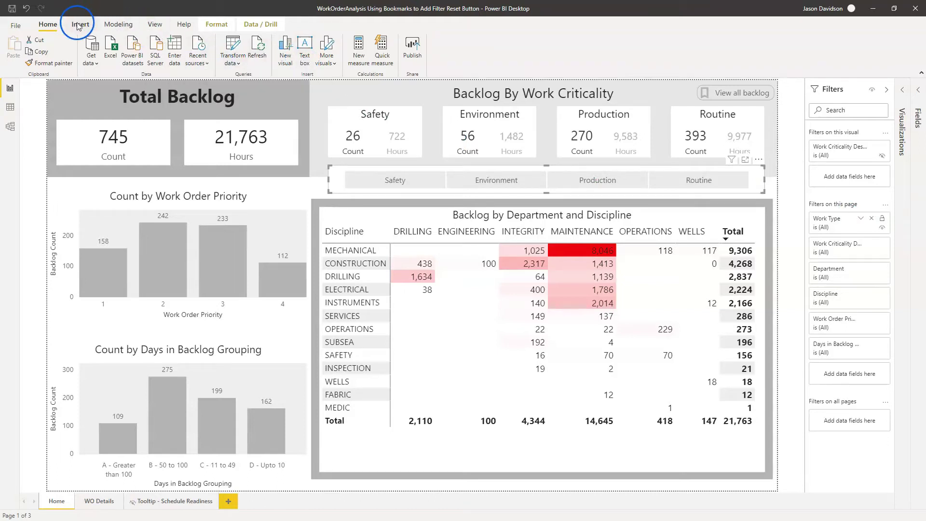
left_click(157, 27)
left_click(393, 49)
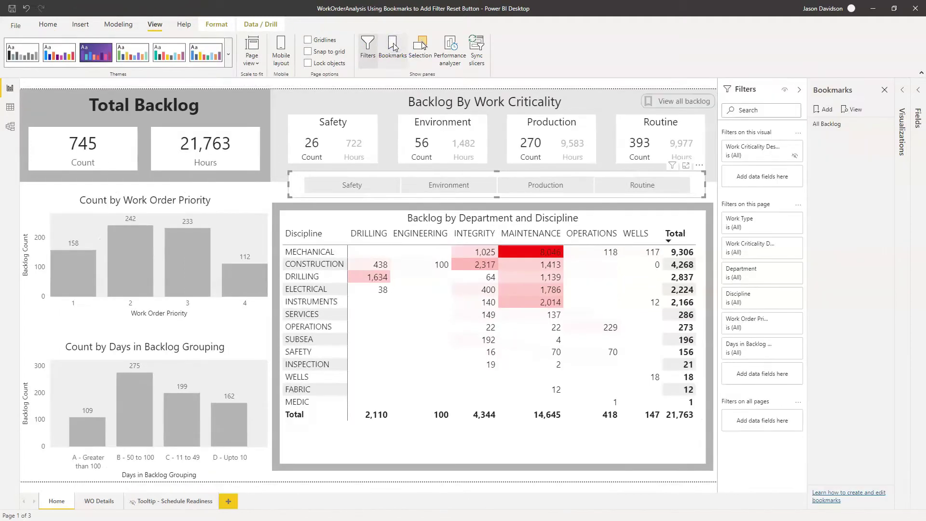
left_click(830, 125)
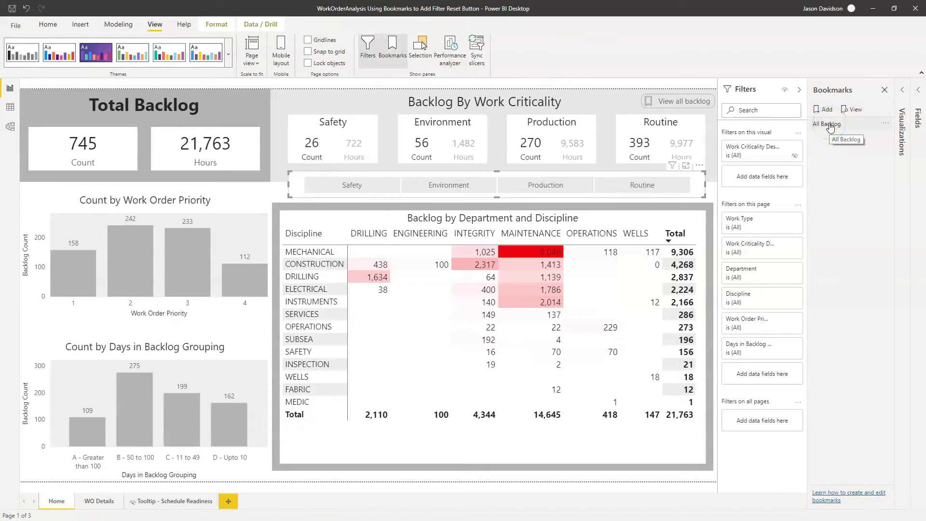
left_click(820, 110)
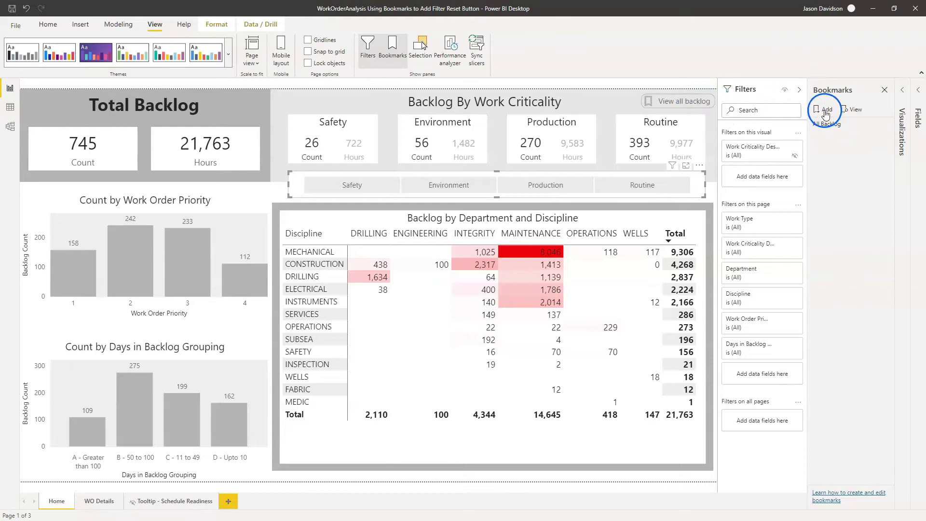
Step: Add Bookmark 2 and rename it 'Clearn Home Filters'
left_click(826, 112)
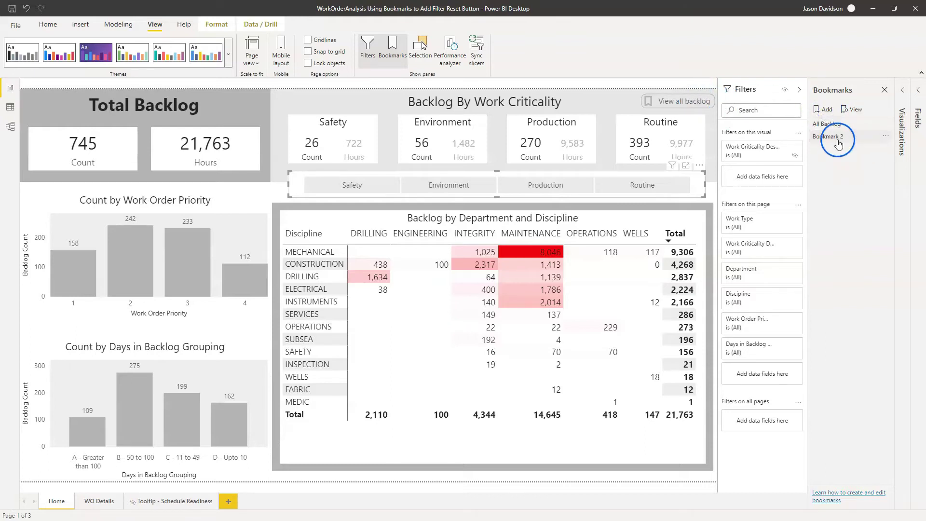
left_click(831, 139)
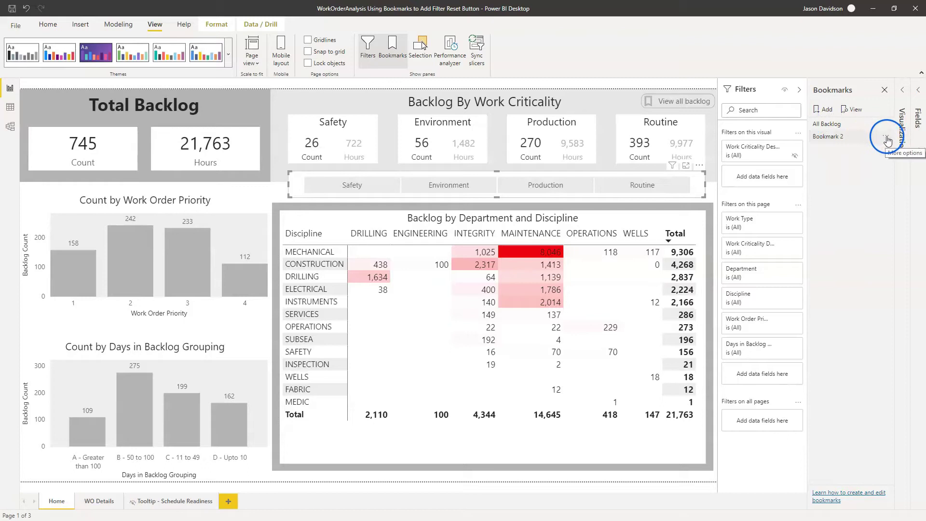
double_click(826, 139)
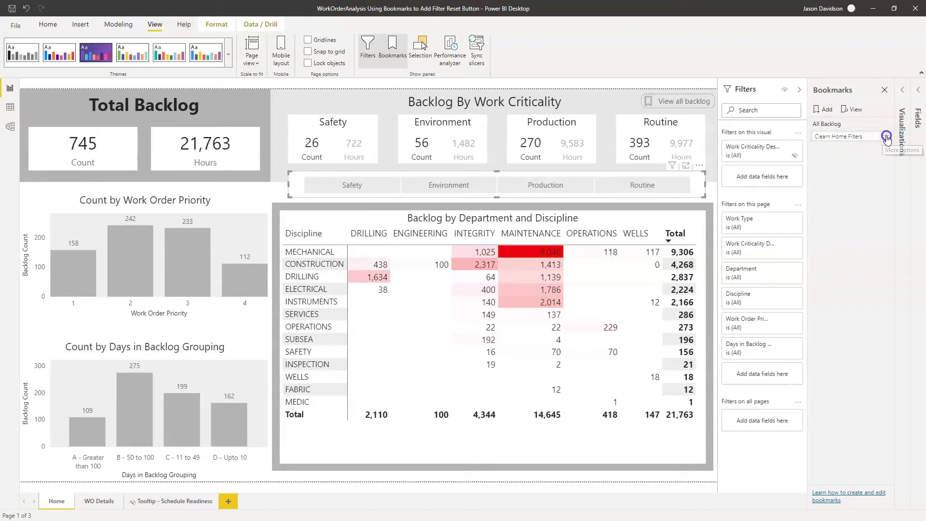
Step: Make the new bookmark capture Data, Display, Current page and All visuals
left_click(886, 138)
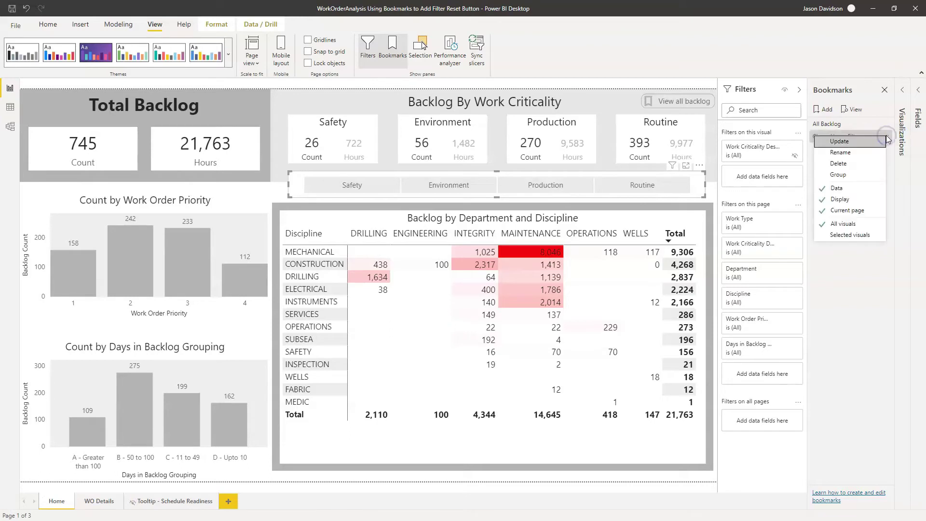
left_click(838, 191)
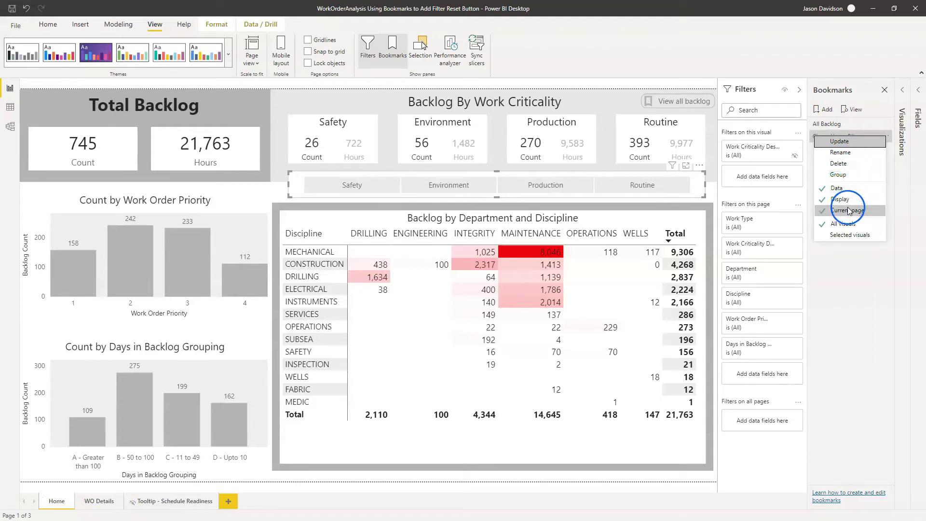
left_click(826, 191)
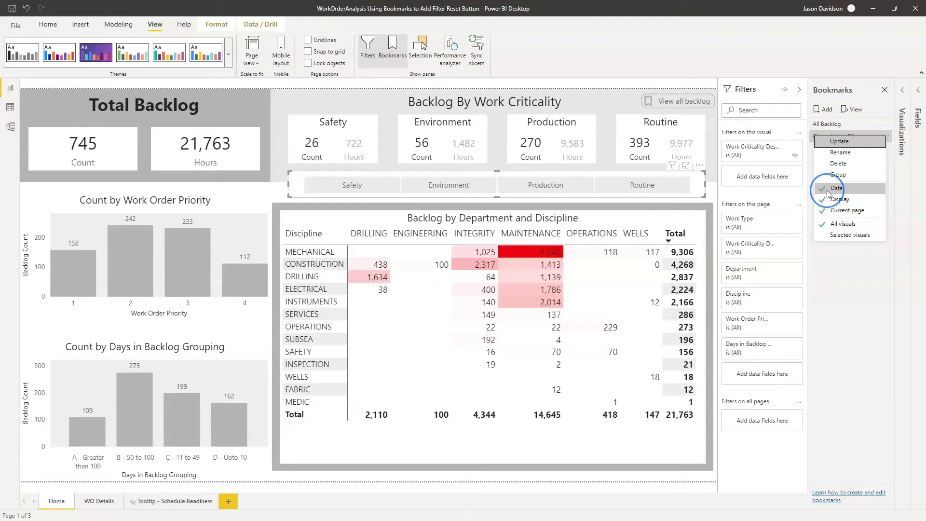
left_click(826, 191)
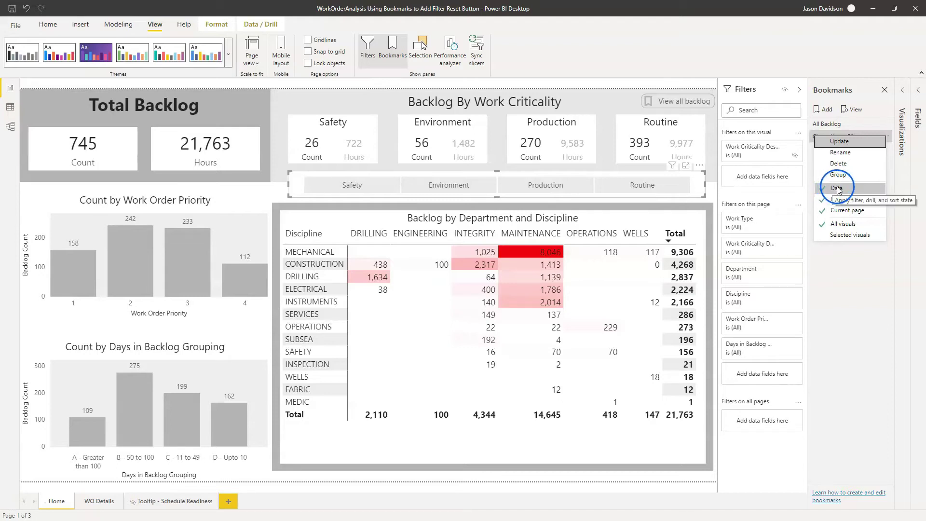
Step: Update Clearn Home Filters, deselect the Routine slicer, and update the bookmark again
left_click(842, 141)
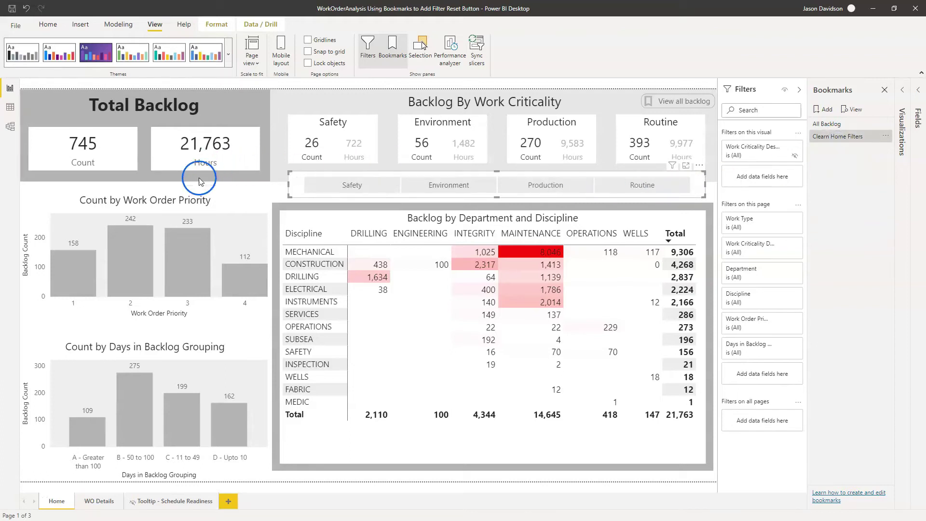
left_click(280, 193)
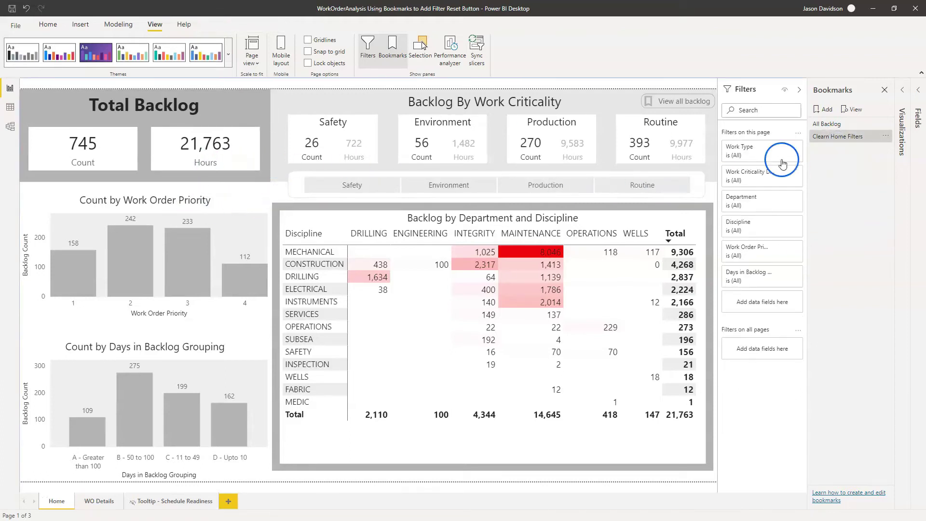
left_click(885, 136)
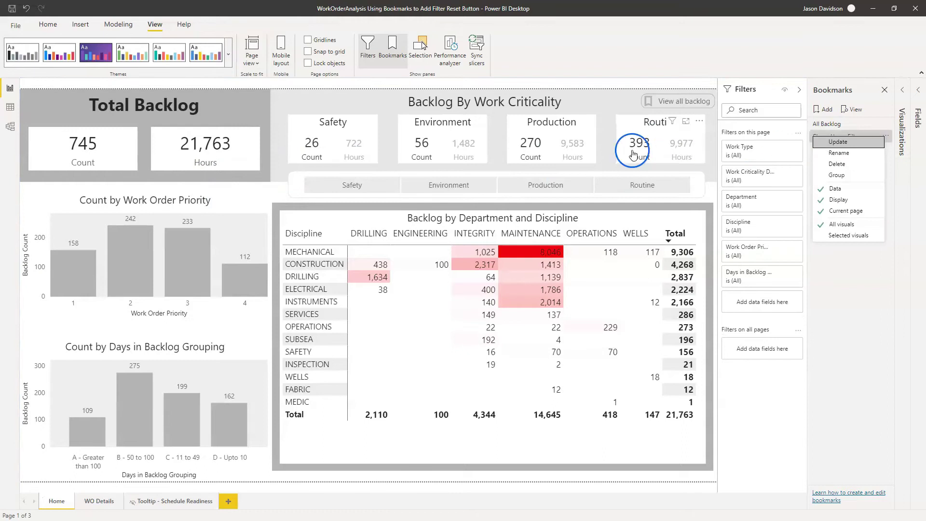
left_click(845, 142)
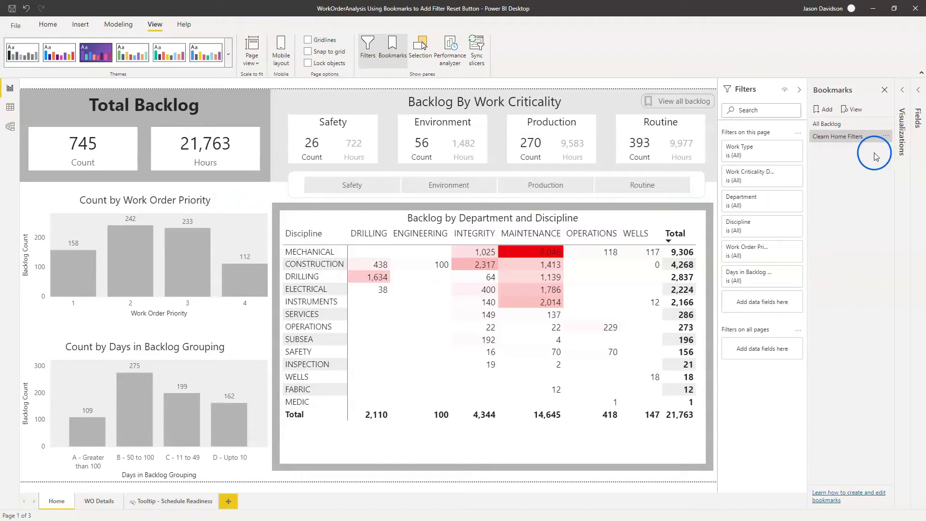
Step: Test the bookmark by resetting a Production filter, then rename it 'Clear Home Filters'
left_click(550, 188)
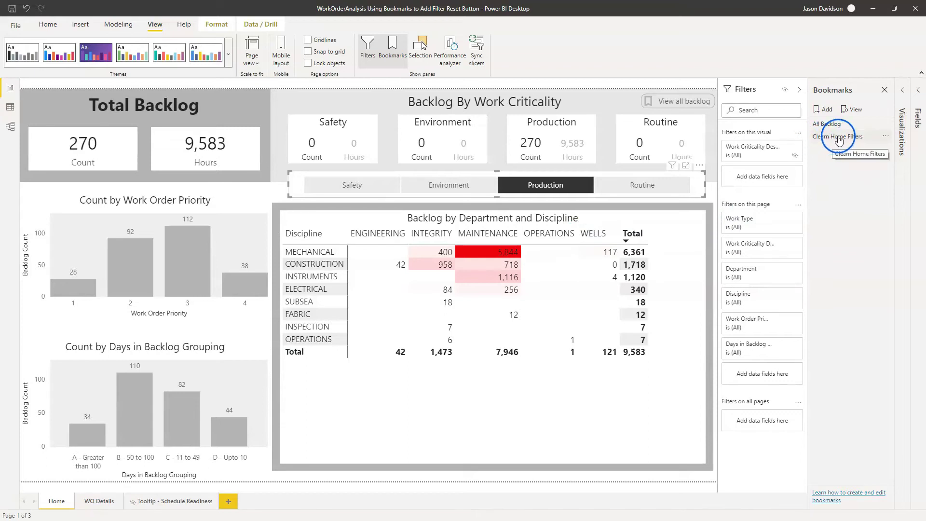
left_click(839, 140)
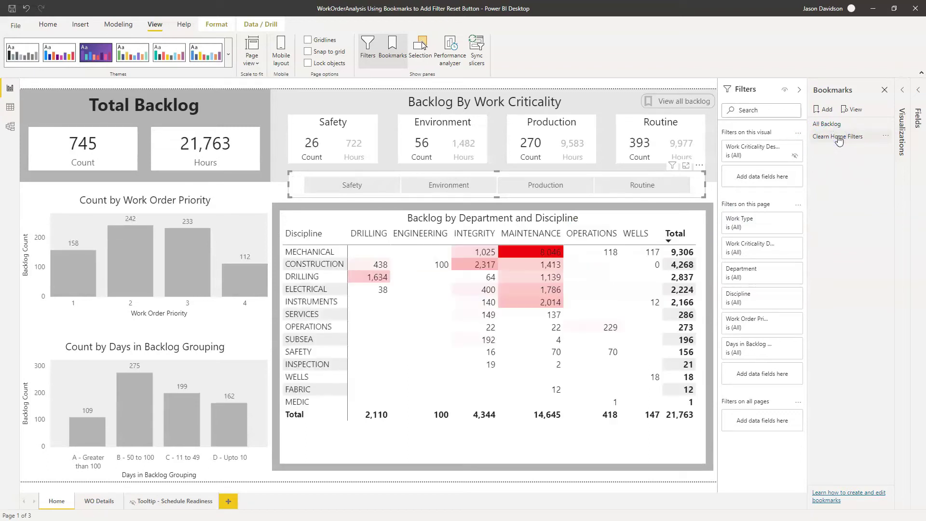
double_click(839, 138)
left_click(880, 142)
key("Return")
Step: Filter the page to Production, priority 3, Mechanical and Work Type BR
left_click(873, 137)
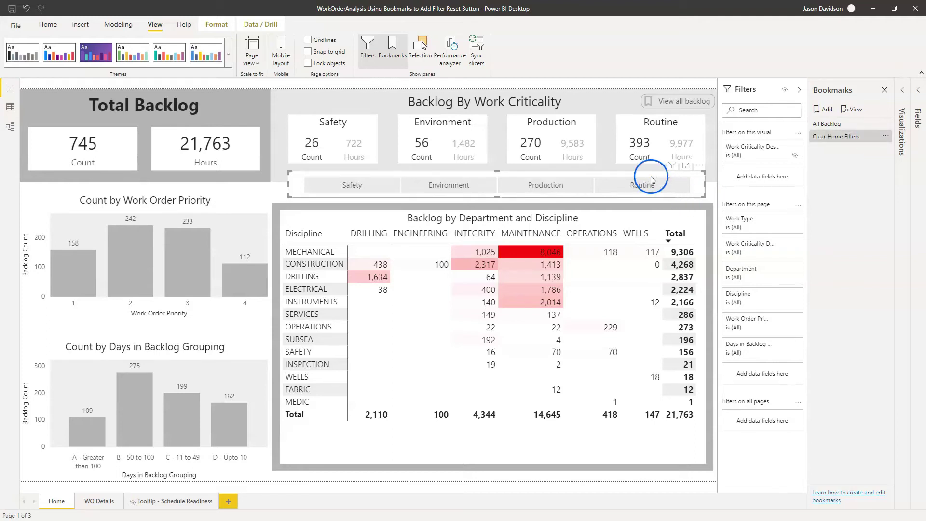
left_click(555, 187)
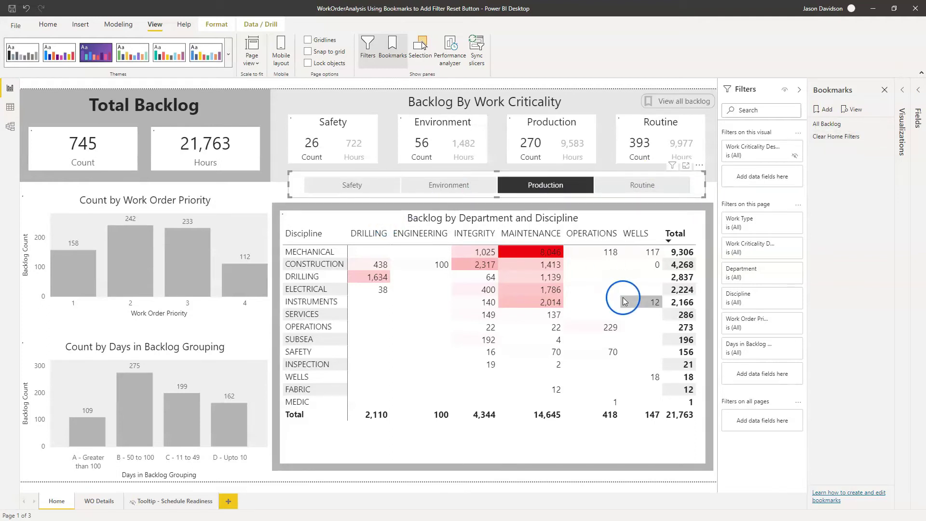
left_click(204, 267)
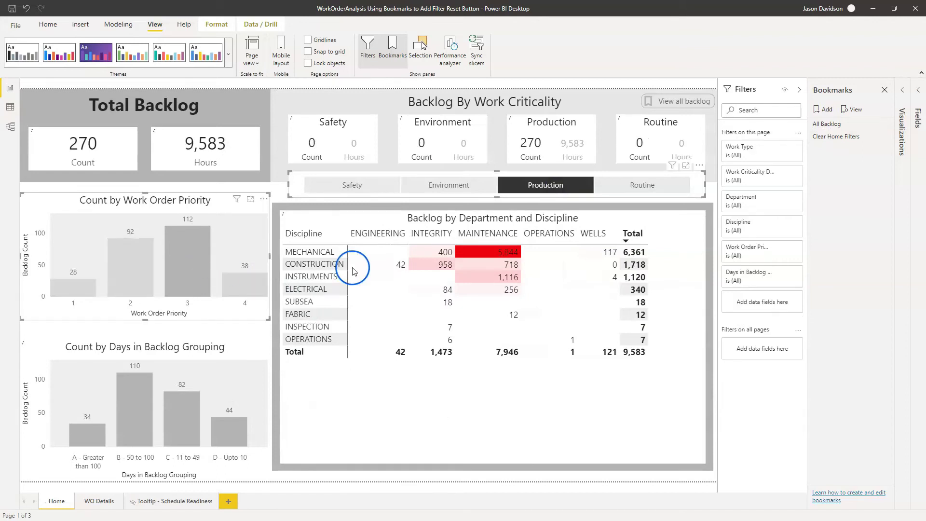
left_click(331, 252)
left_click(406, 258)
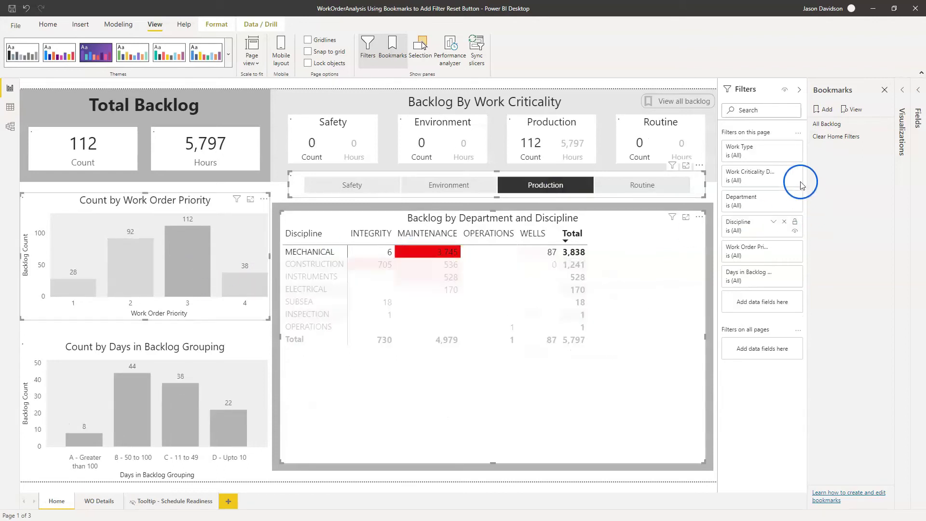
left_click(773, 146)
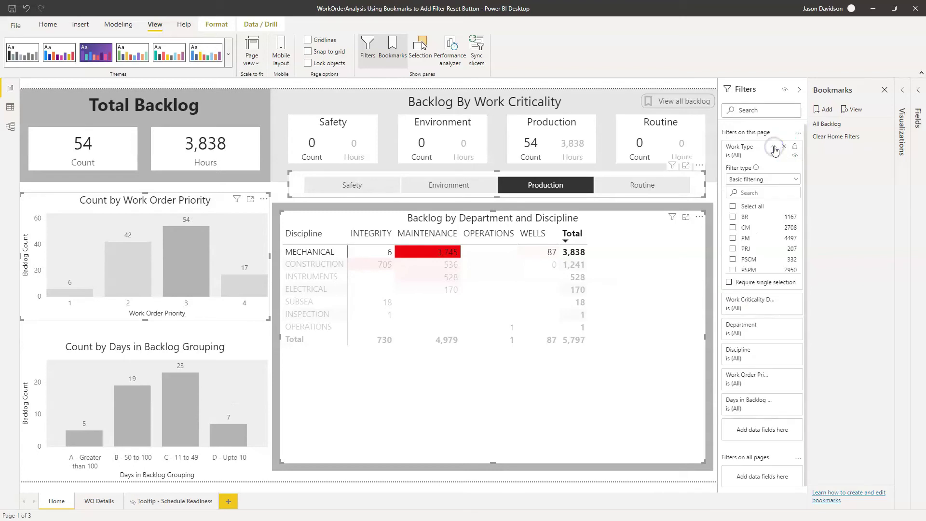
left_click(733, 217)
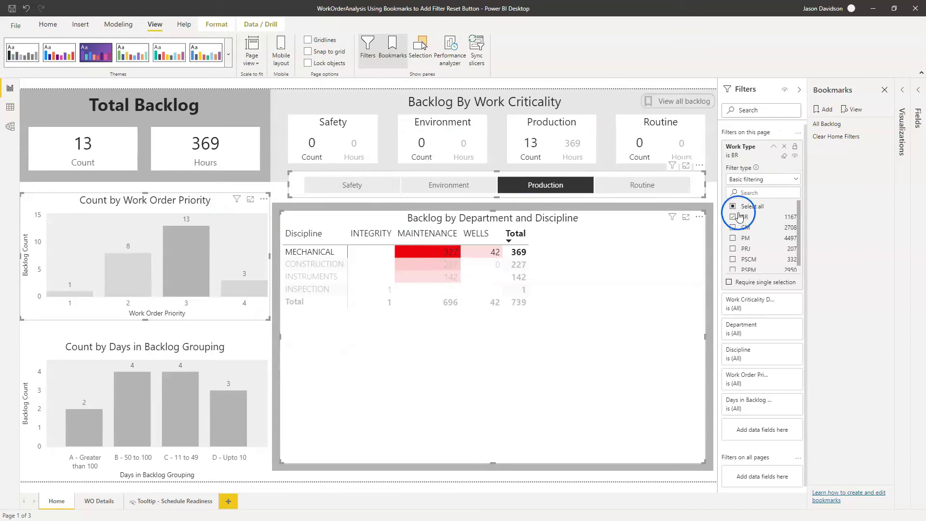
Step: Apply Clear Home Filters to wipe every filter, restoring 745 work orders
mouse_move(777, 159)
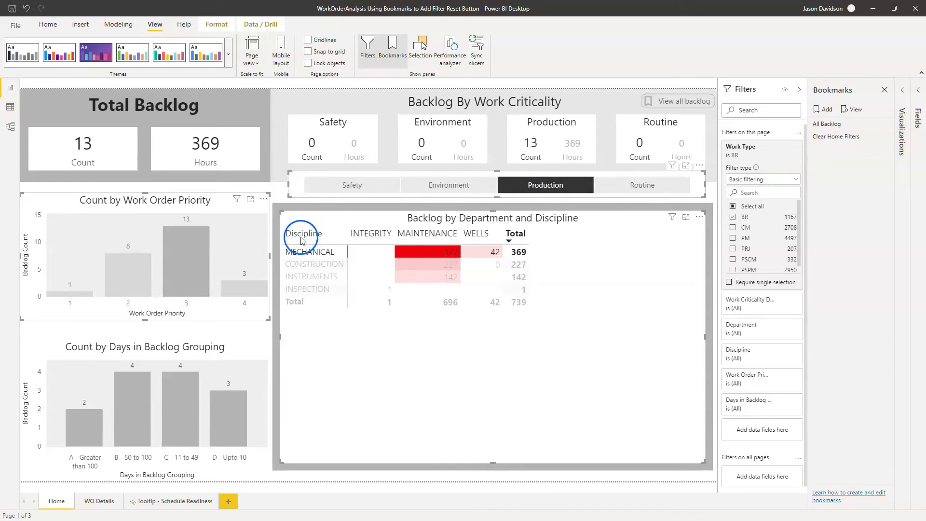
left_click(831, 137)
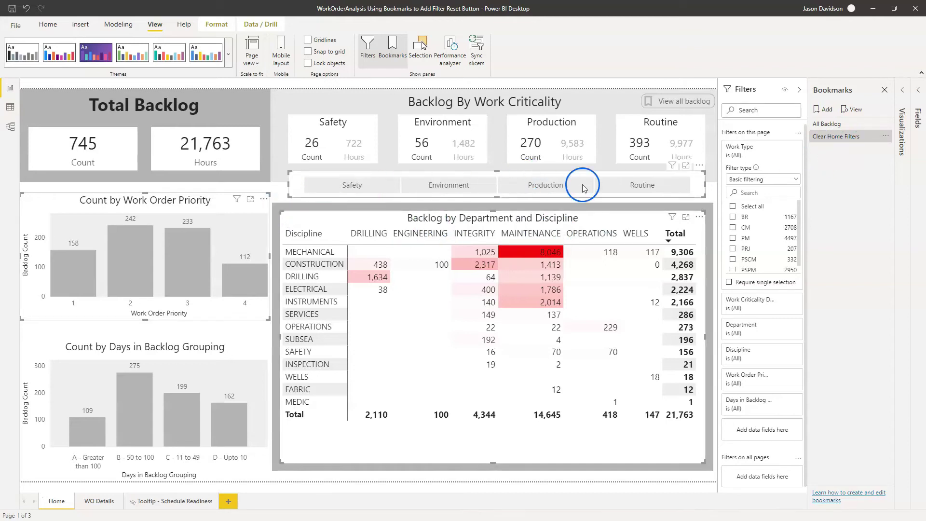
left_click(885, 136)
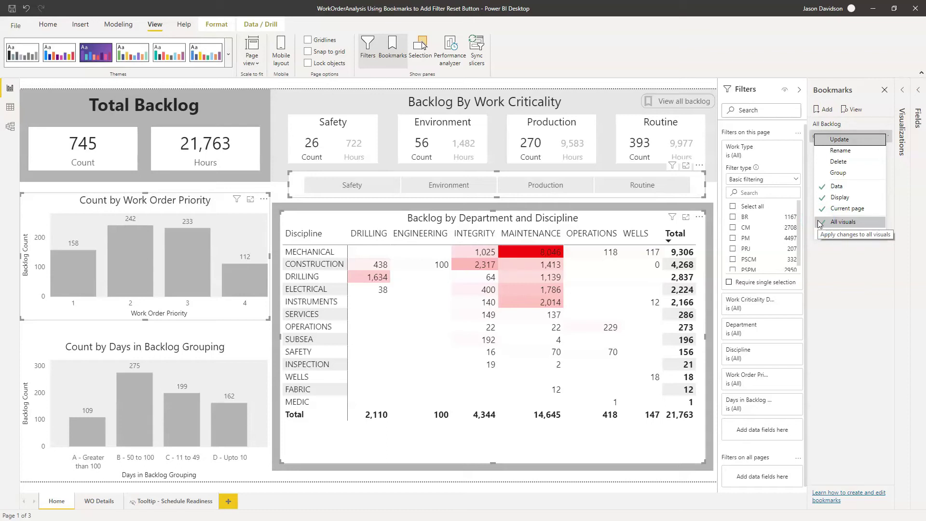
Step: Reapply Clear Home Filters, close the Bookmarks pane and collapse the Work Type filter card
left_click(843, 261)
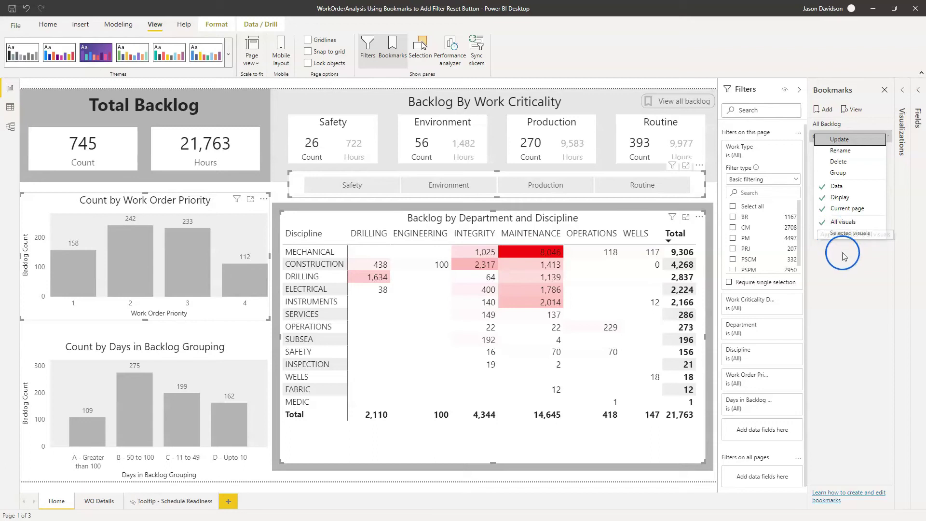
left_click(835, 143)
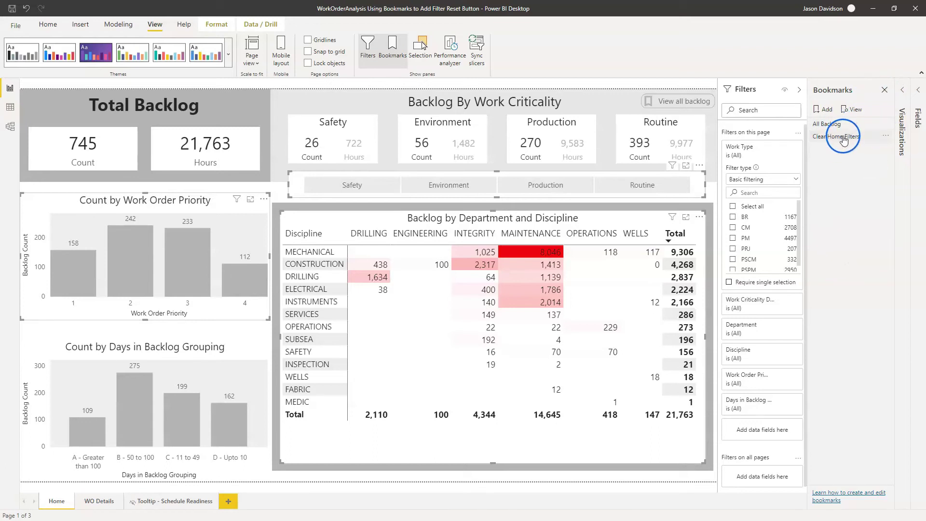
left_click(899, 90)
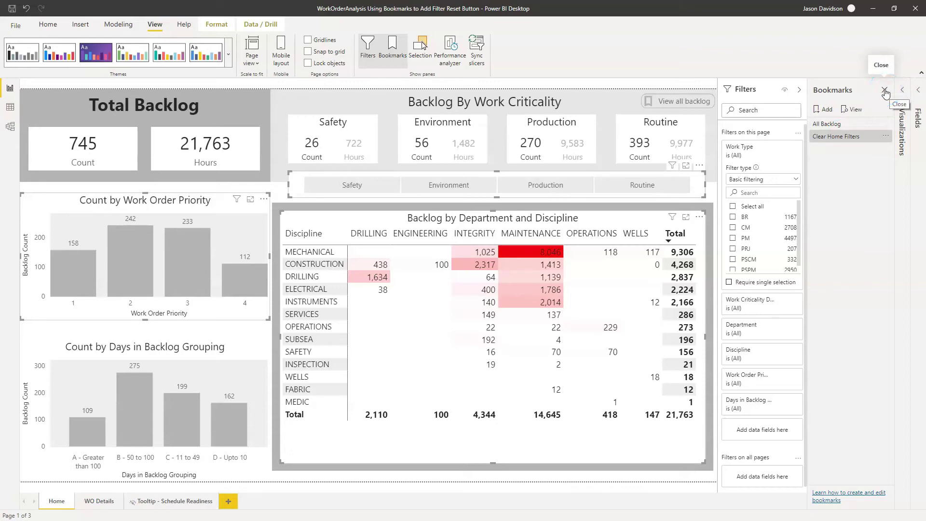
left_click(885, 91)
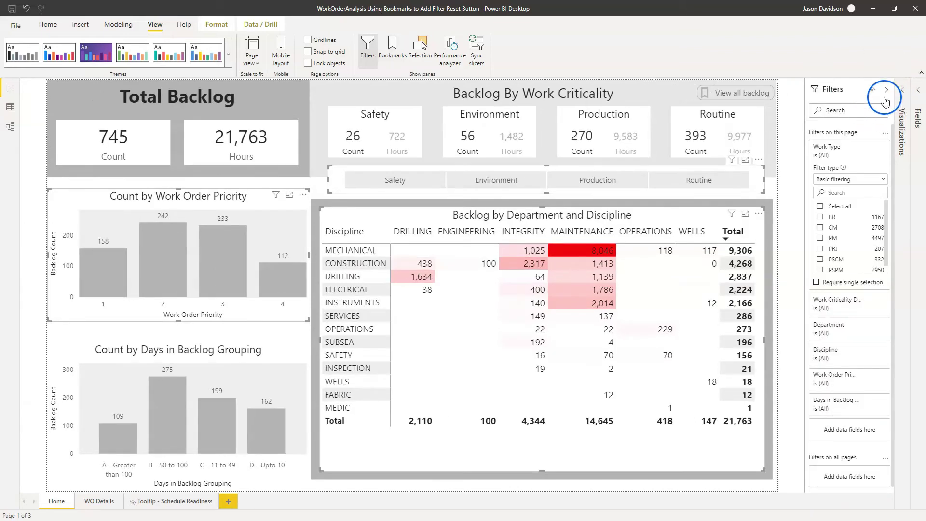
left_click(865, 147)
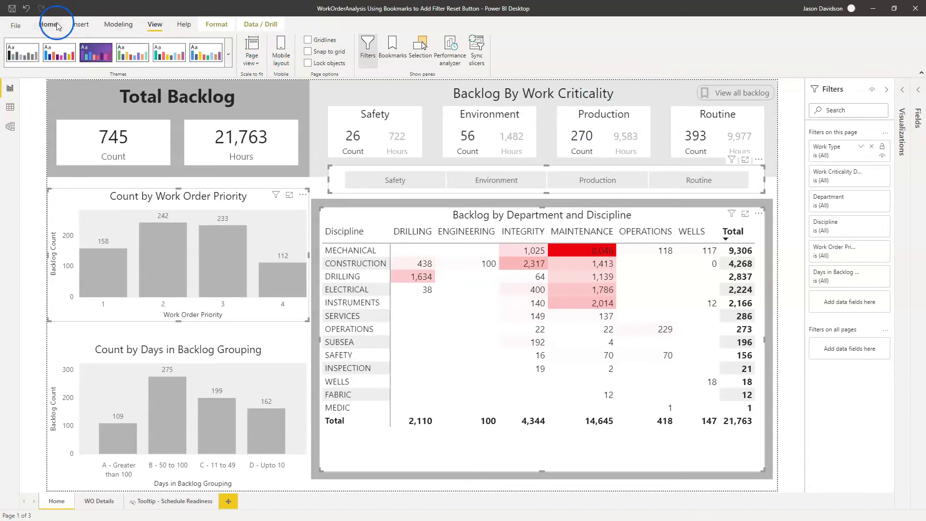
Step: Insert the clear-filters funnel PNG as an image on the Home page
left_click(81, 25)
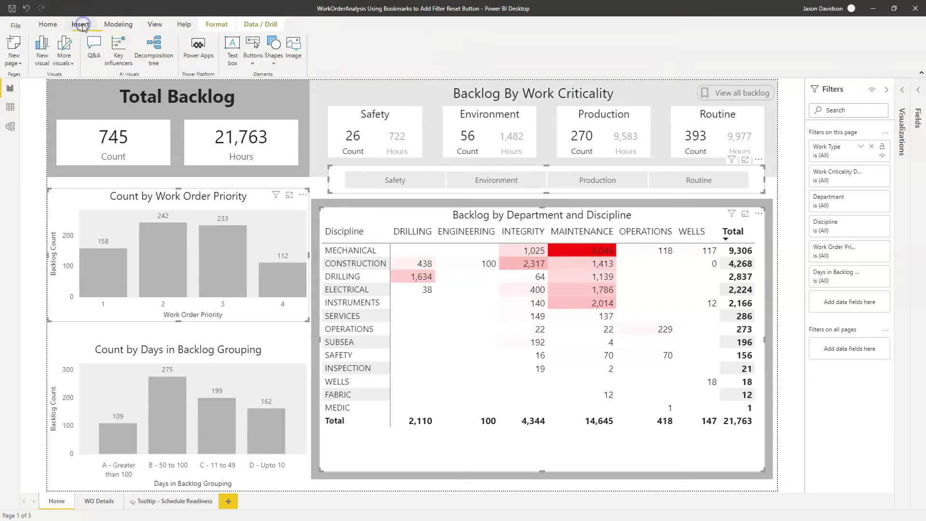
left_click(294, 50)
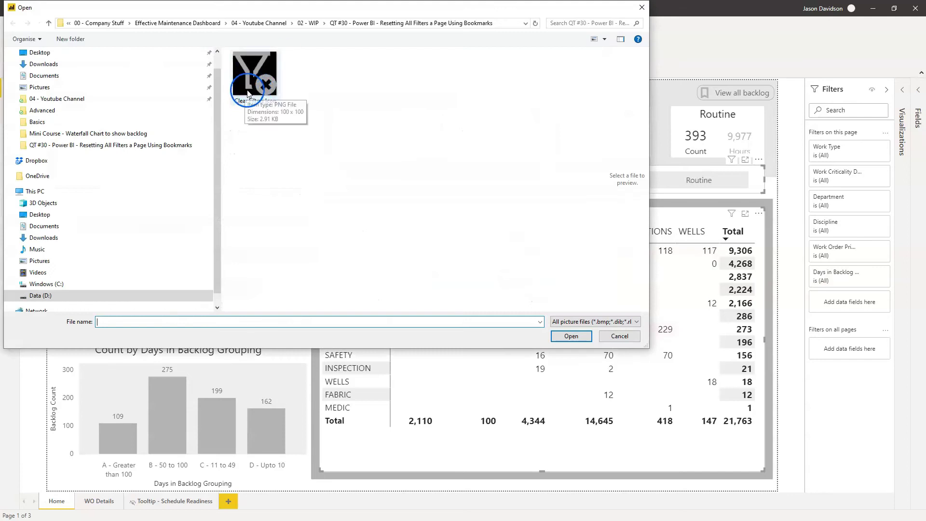
double_click(245, 70)
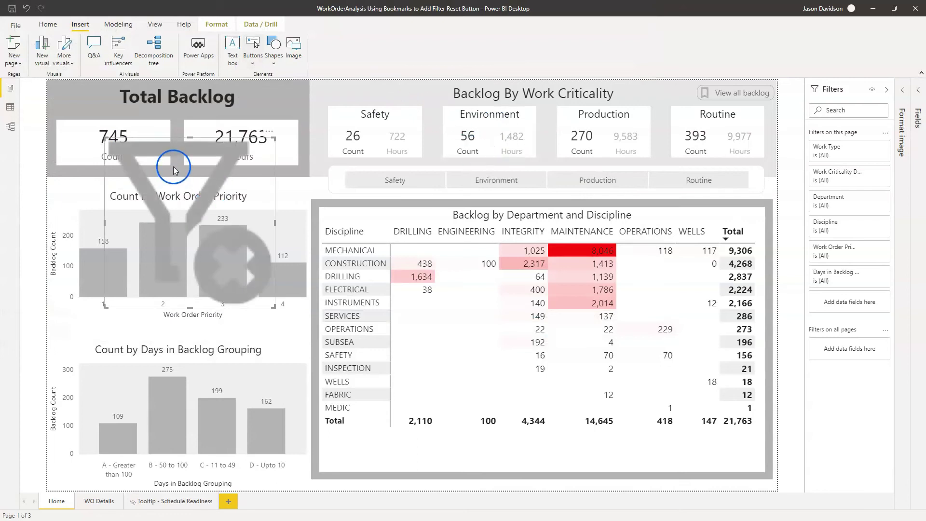
Step: Shrink the funnel icon into the top-right corner with View all backlog placed just left of it
left_click_drag(176, 166, 618, 121)
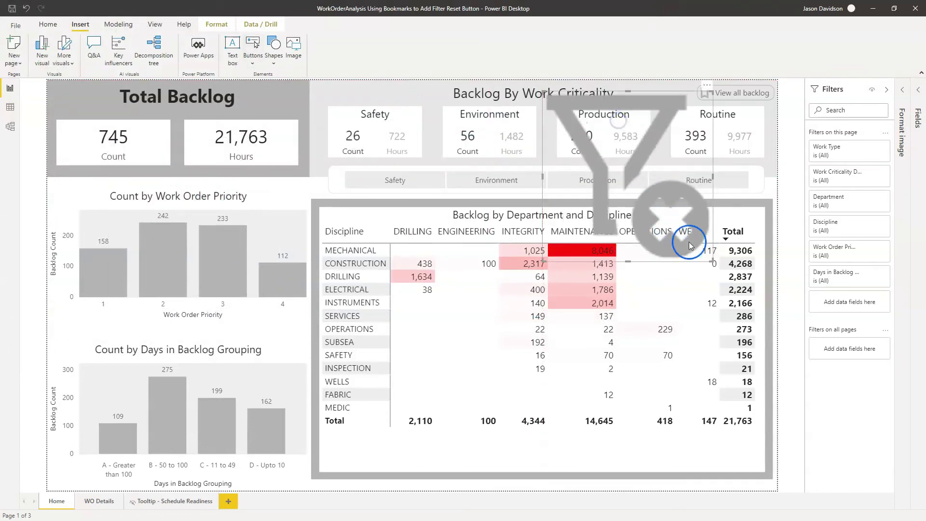
left_click_drag(714, 264, 678, 104)
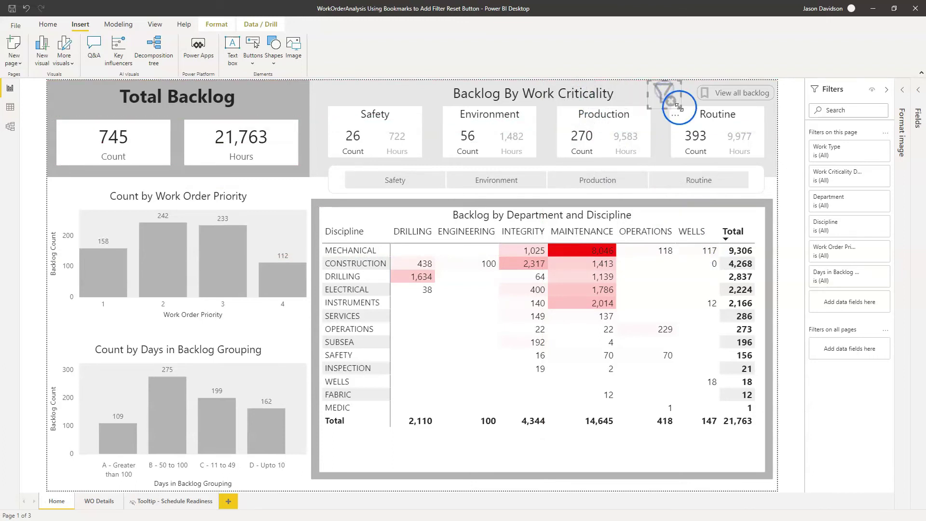
left_click(754, 97)
mouse_move(754, 98)
left_mouse_down()
mouse_move(717, 93)
mouse_move(664, 114)
mouse_move(709, 92)
mouse_move(767, 92)
left_mouse_up()
left_click_drag(672, 107, 719, 95)
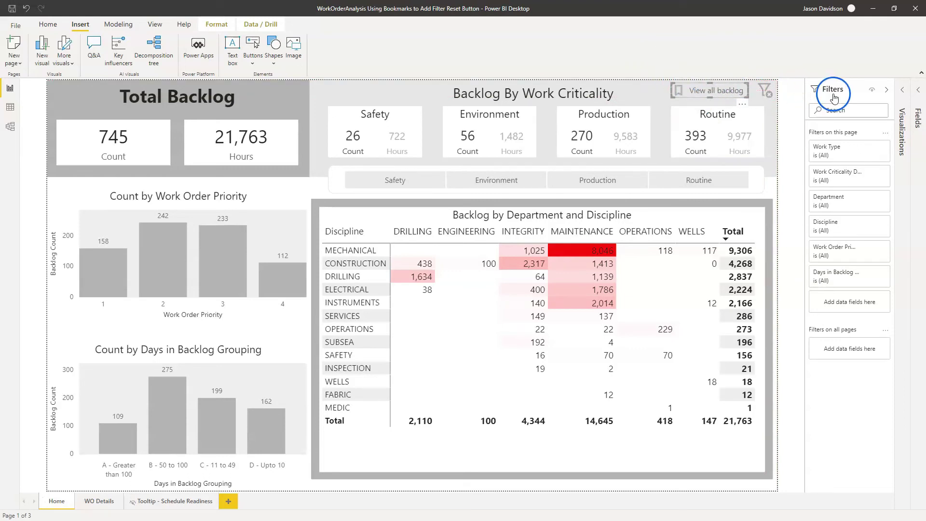
left_click(767, 91)
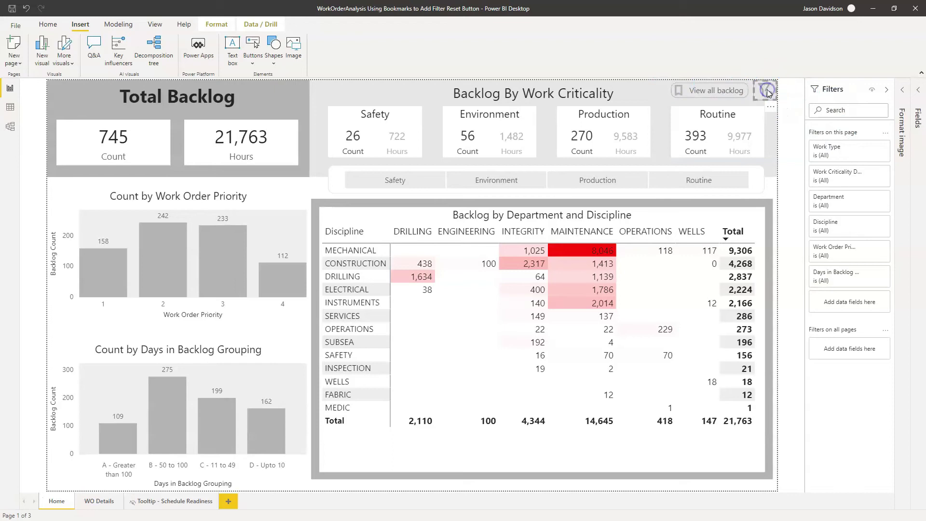
Step: Turn on the funnel image's Action with type Bookmark, linked to Clear Home Filters
left_click(904, 93)
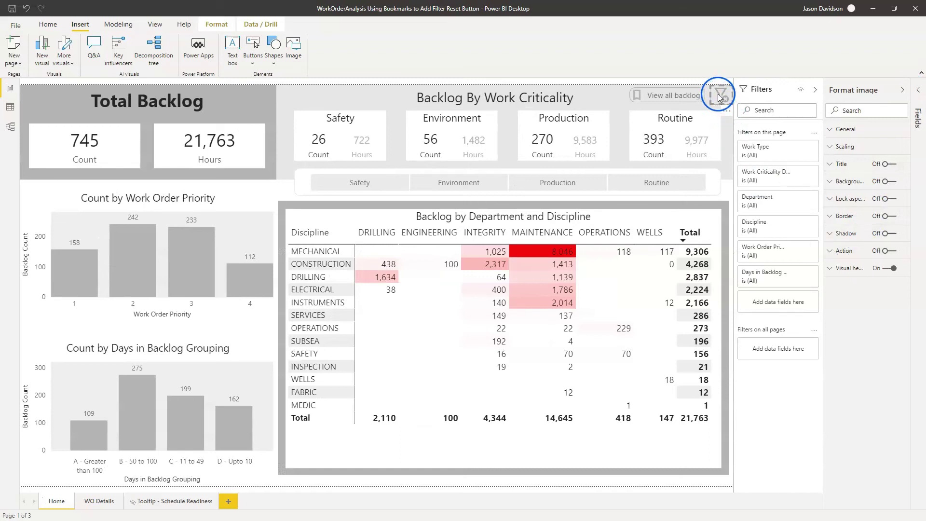
left_click(887, 252)
left_click(830, 251)
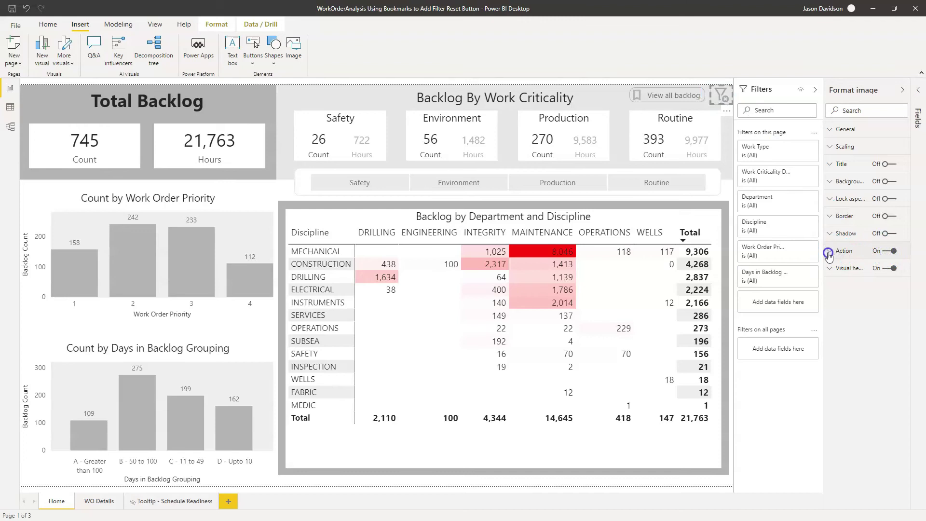
left_click(853, 279)
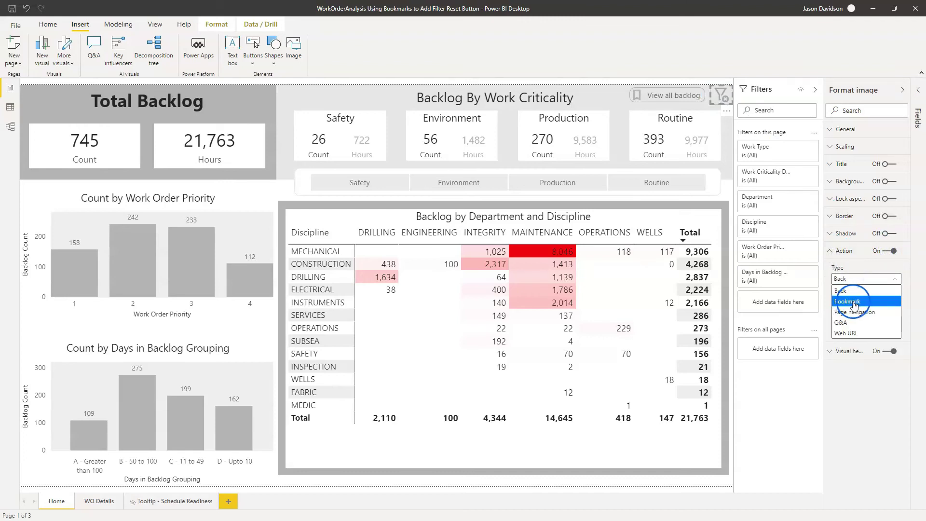
left_click(854, 302)
left_click(850, 308)
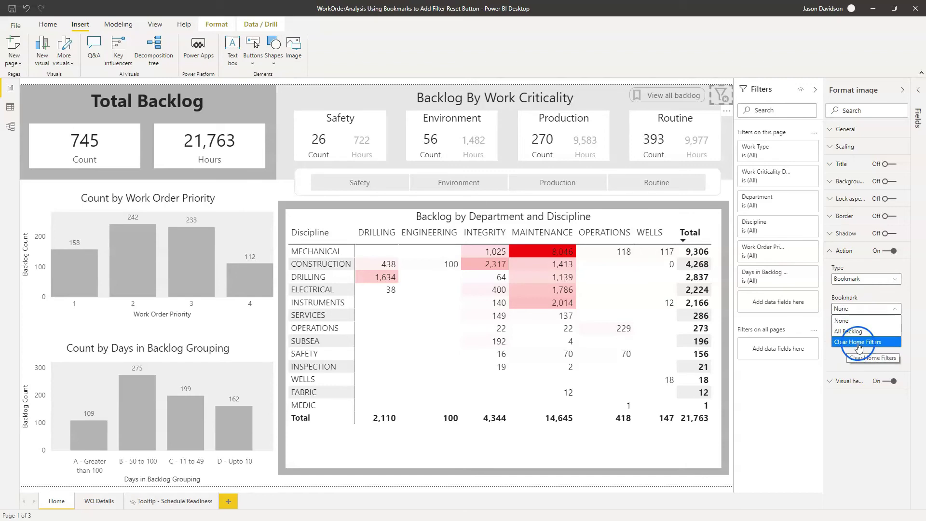
left_click(874, 342)
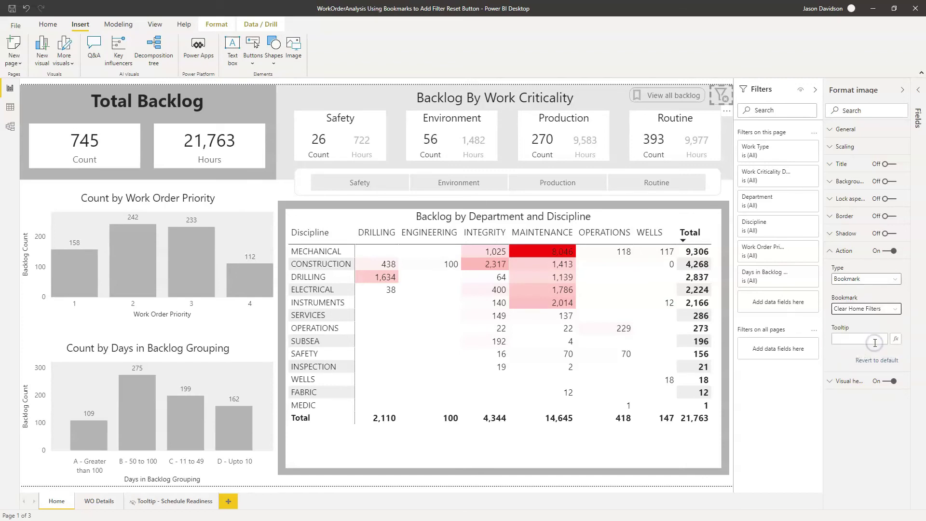
Step: Set the action tooltip to 'Reset All Filters to Default Values'
left_click(852, 341)
left_click(881, 342)
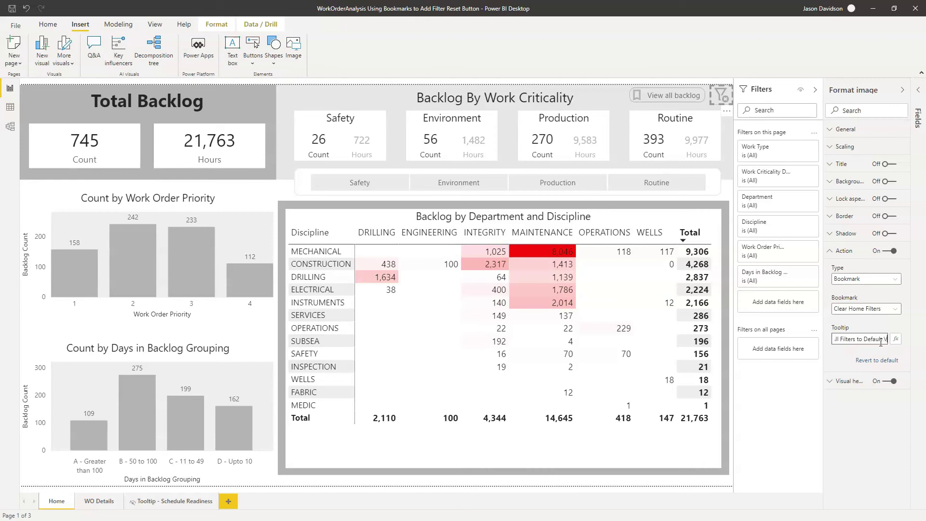
left_click(881, 339)
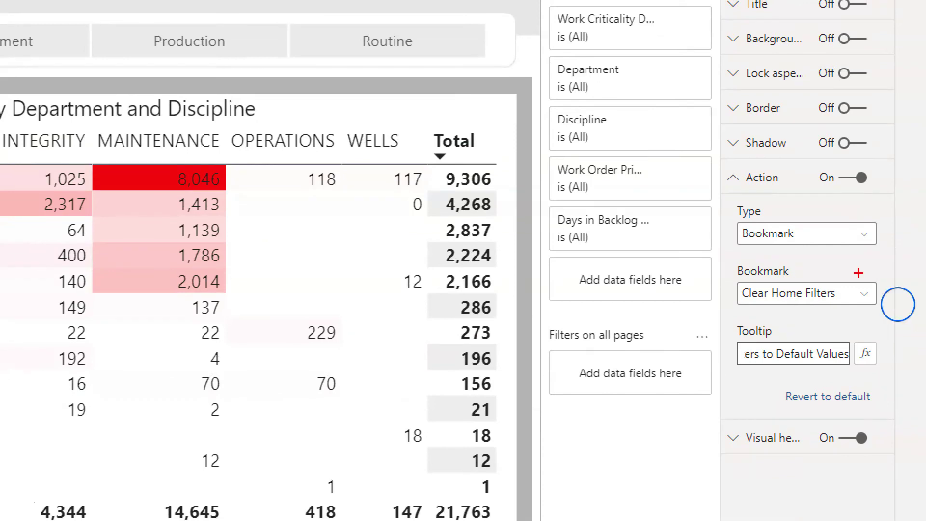
mouse_move(702, 190)
left_mouse_down()
mouse_move(768, 213)
mouse_move(909, 341)
mouse_move(779, 349)
mouse_move(767, 338)
left_mouse_up()
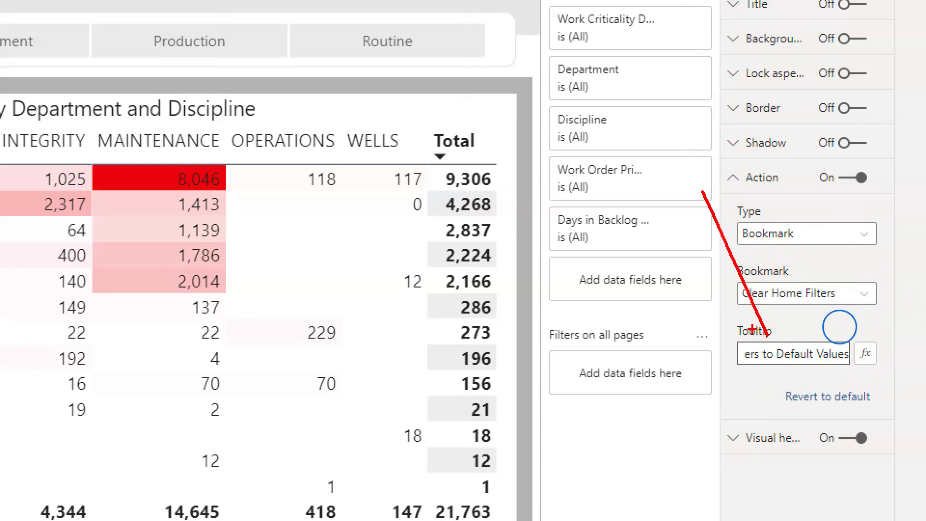
key("Escape")
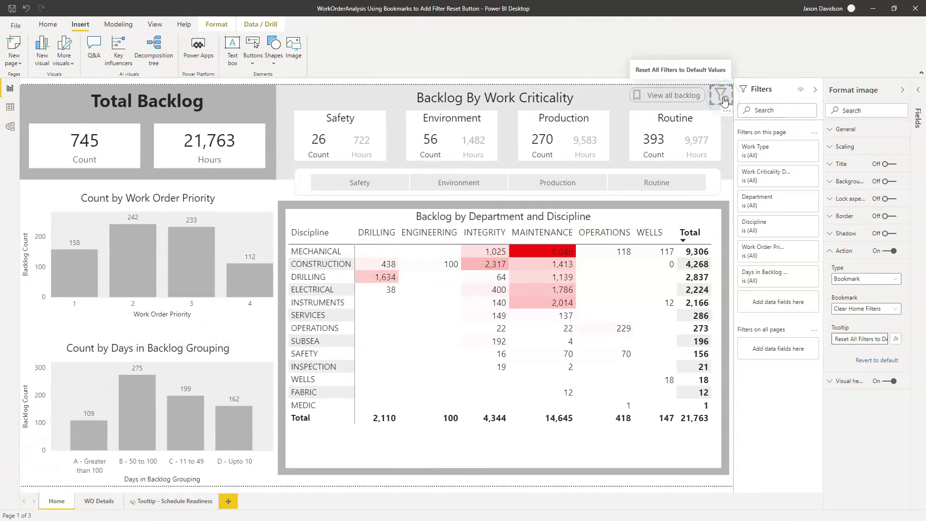
Step: Filter to Production, priority 2 and Work Type BR, then Ctrl+click the funnel icon to reset them
left_click(545, 181)
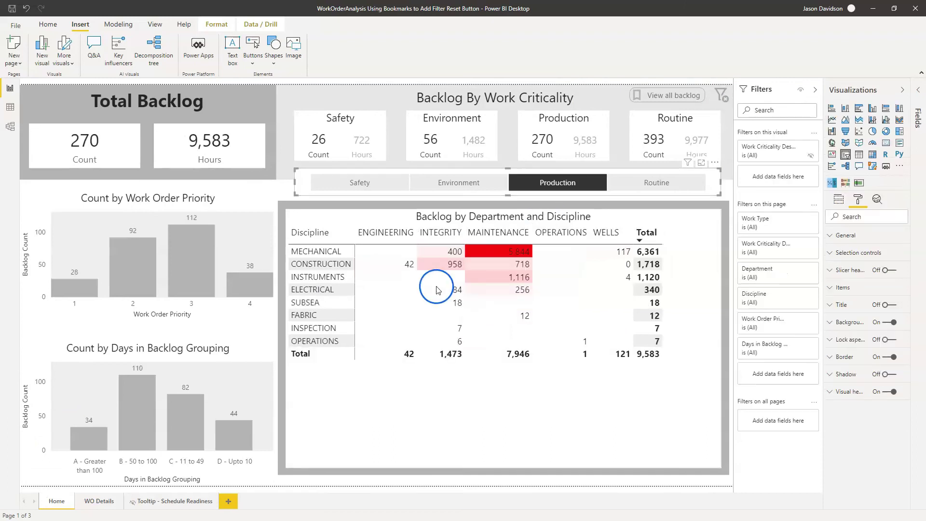
left_click(123, 263)
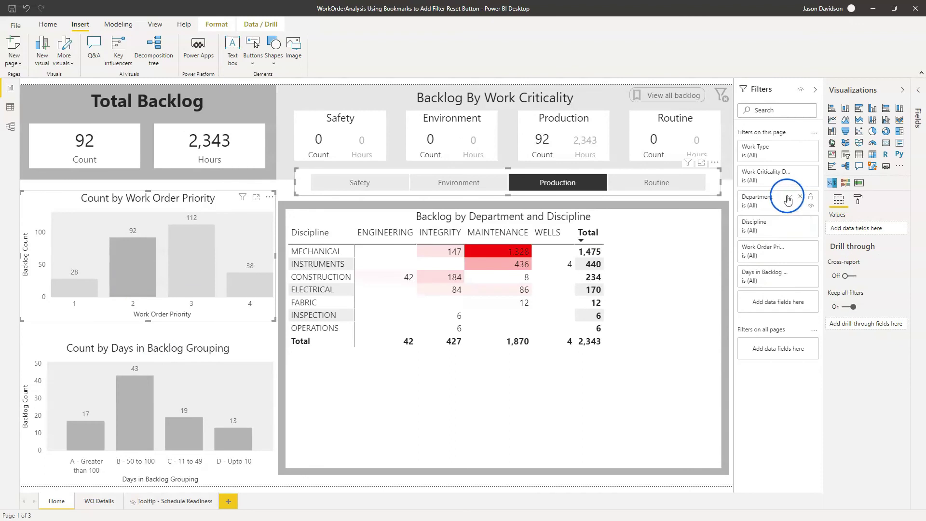
left_click(789, 146)
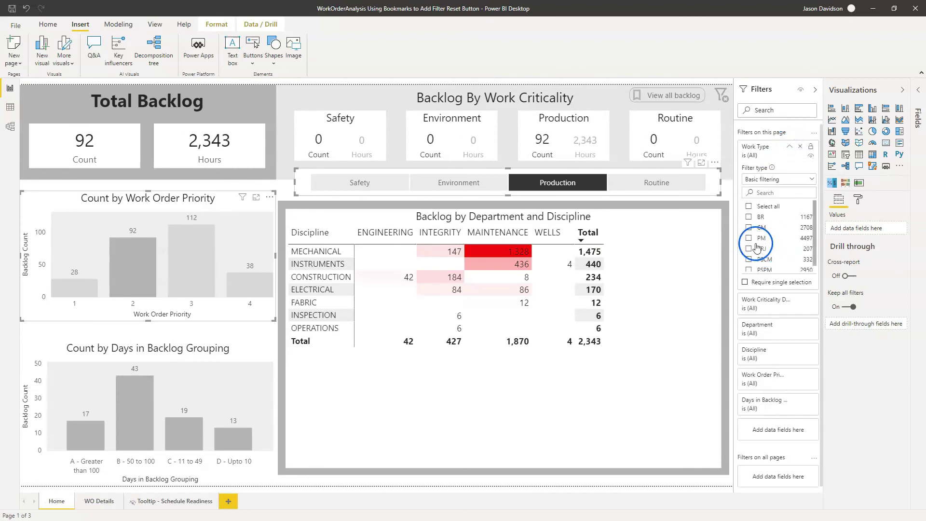
left_click(748, 218)
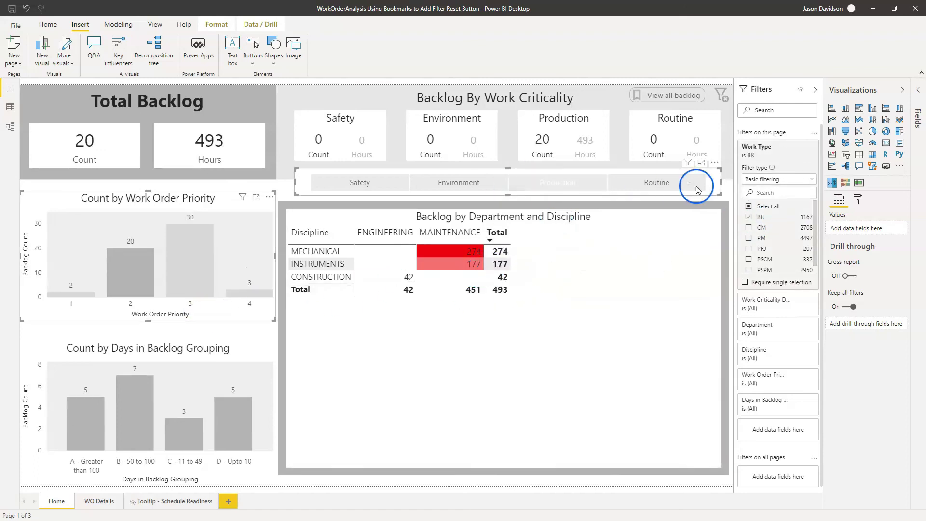
left_click(723, 97)
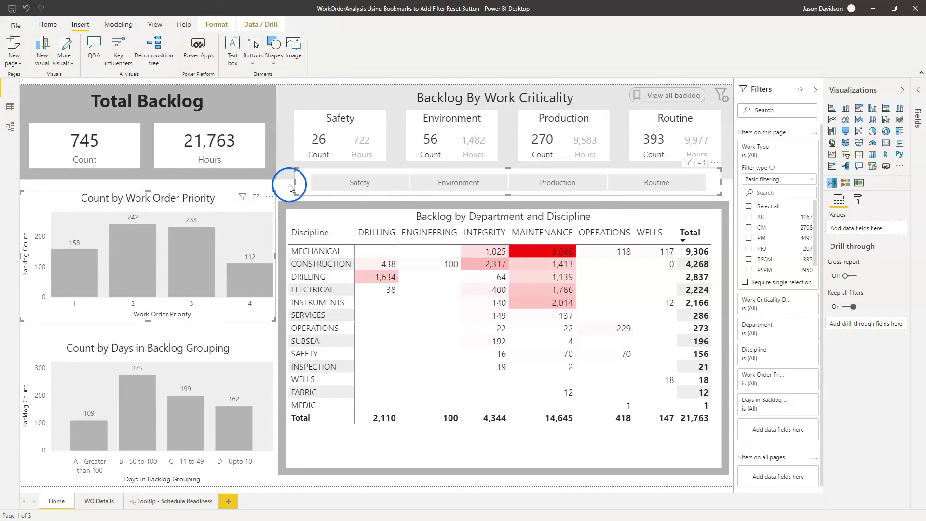
Step: Deselect the Work Order Priority chart to review the unfiltered 745 items and 21,763 hours
left_click(227, 249)
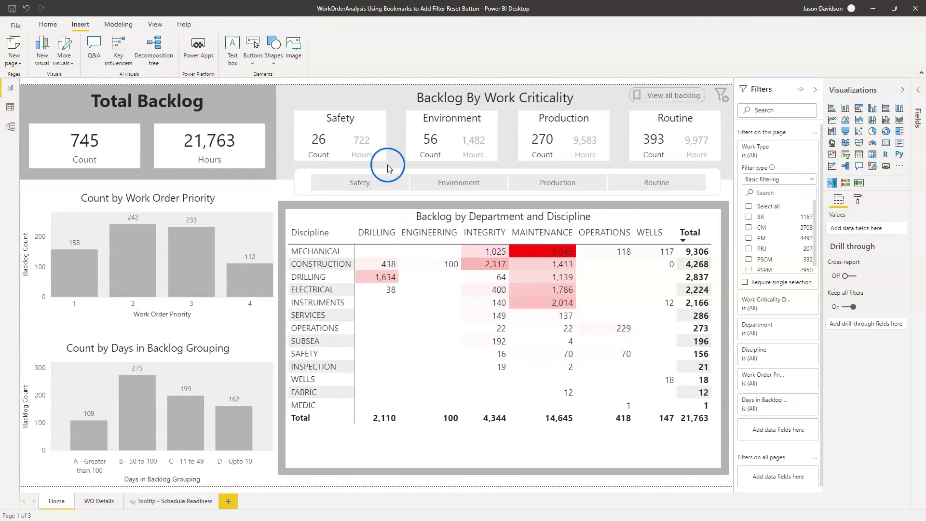